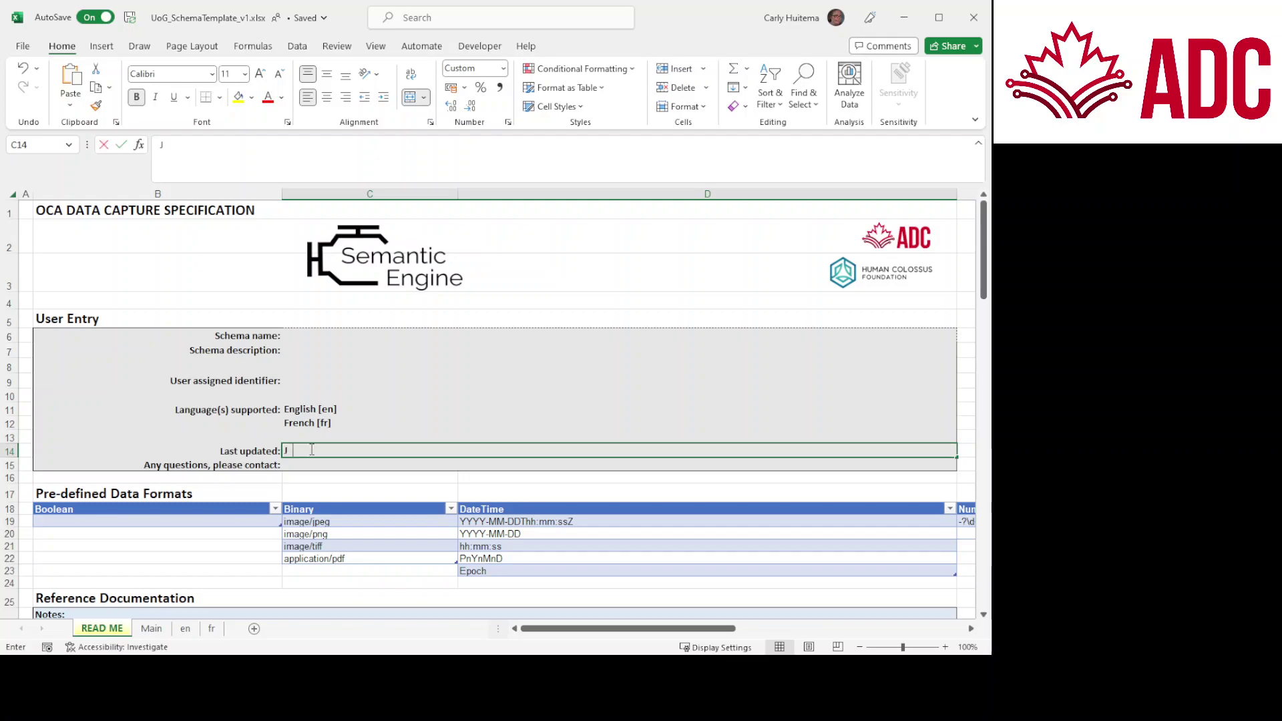
Step: Enter Jan 1, 2023 as the READ ME's Last updated date
text(Jan 1, 2023)
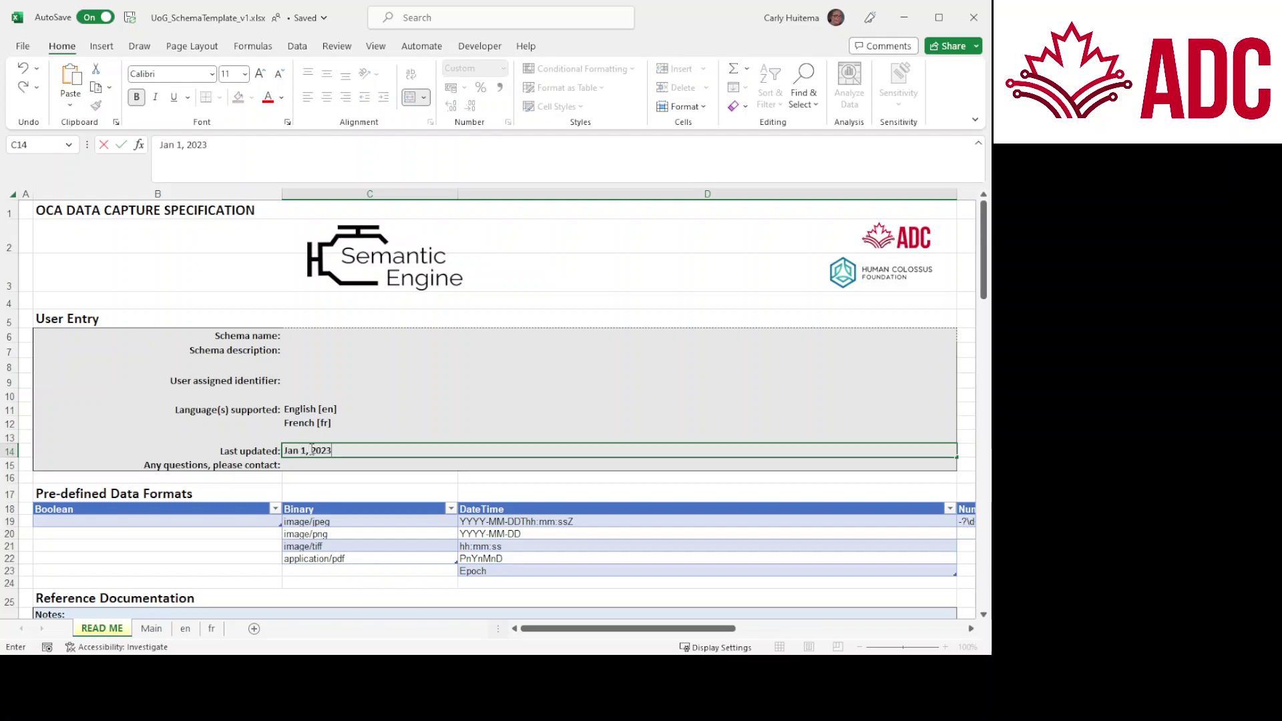
key(Tab)
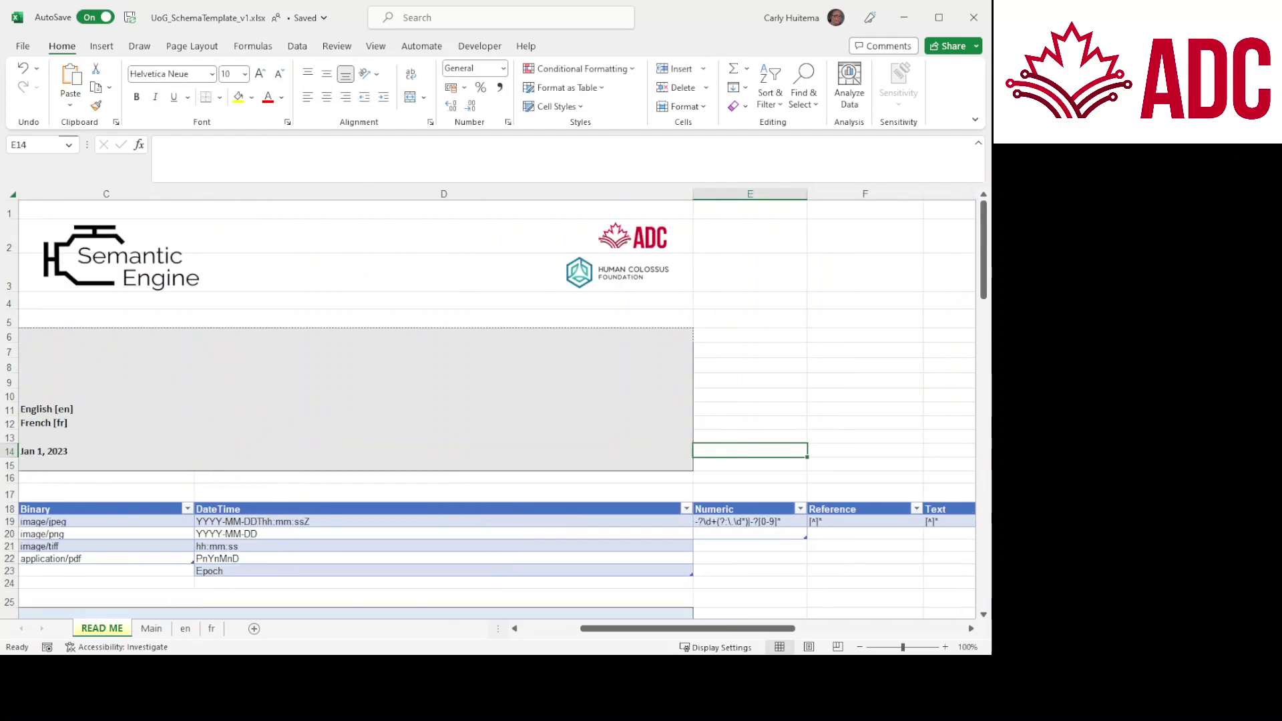
click(553, 629)
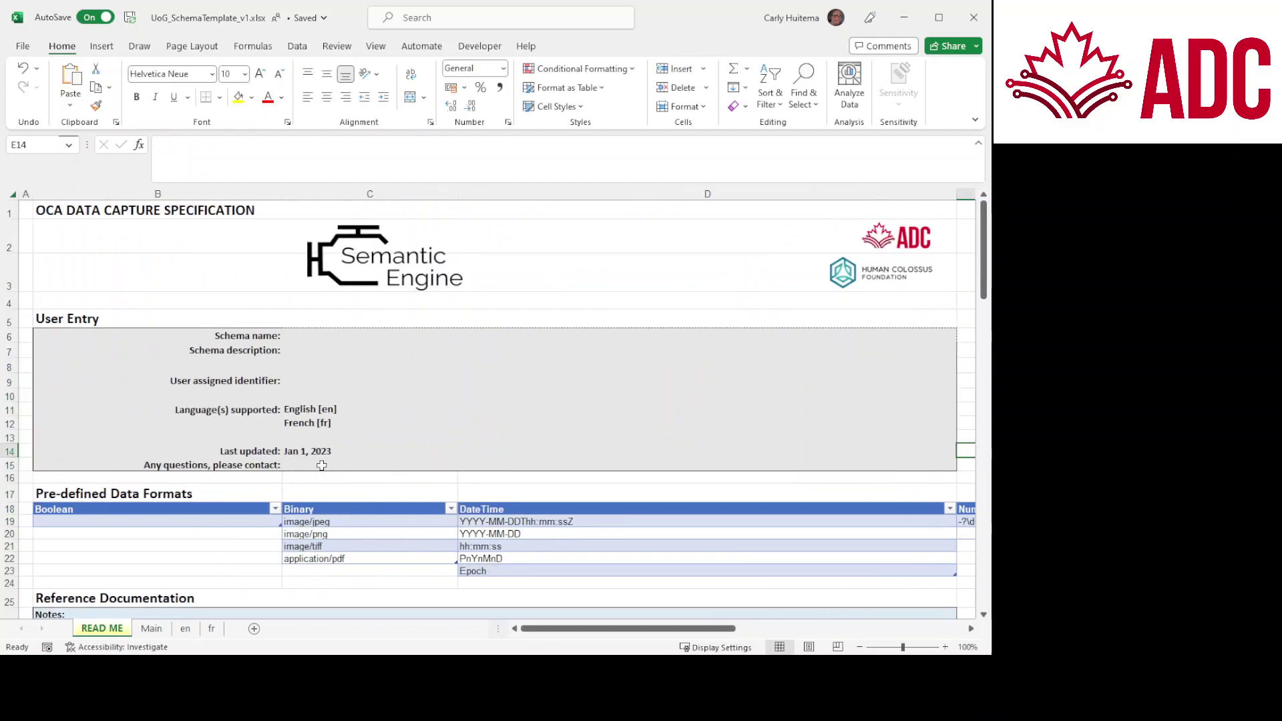
Step: Fill in the contact e-mail address in the questions field on READ ME
click(323, 466)
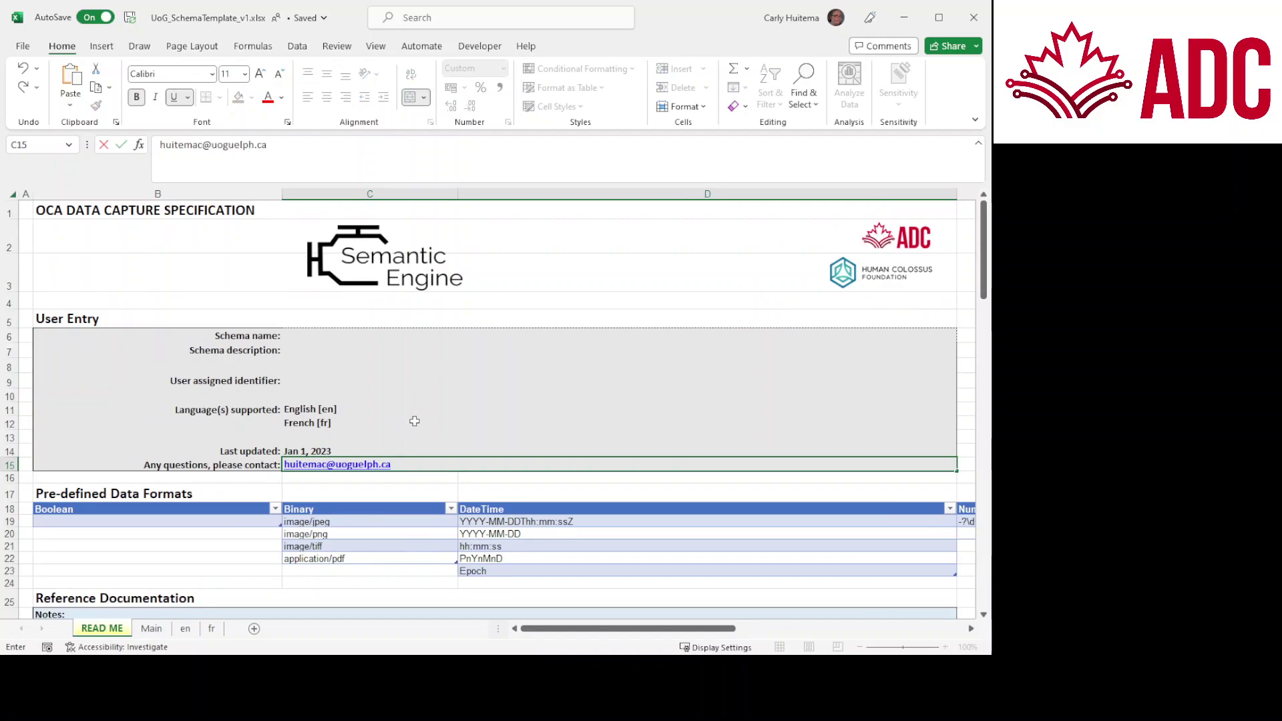
click(305, 380)
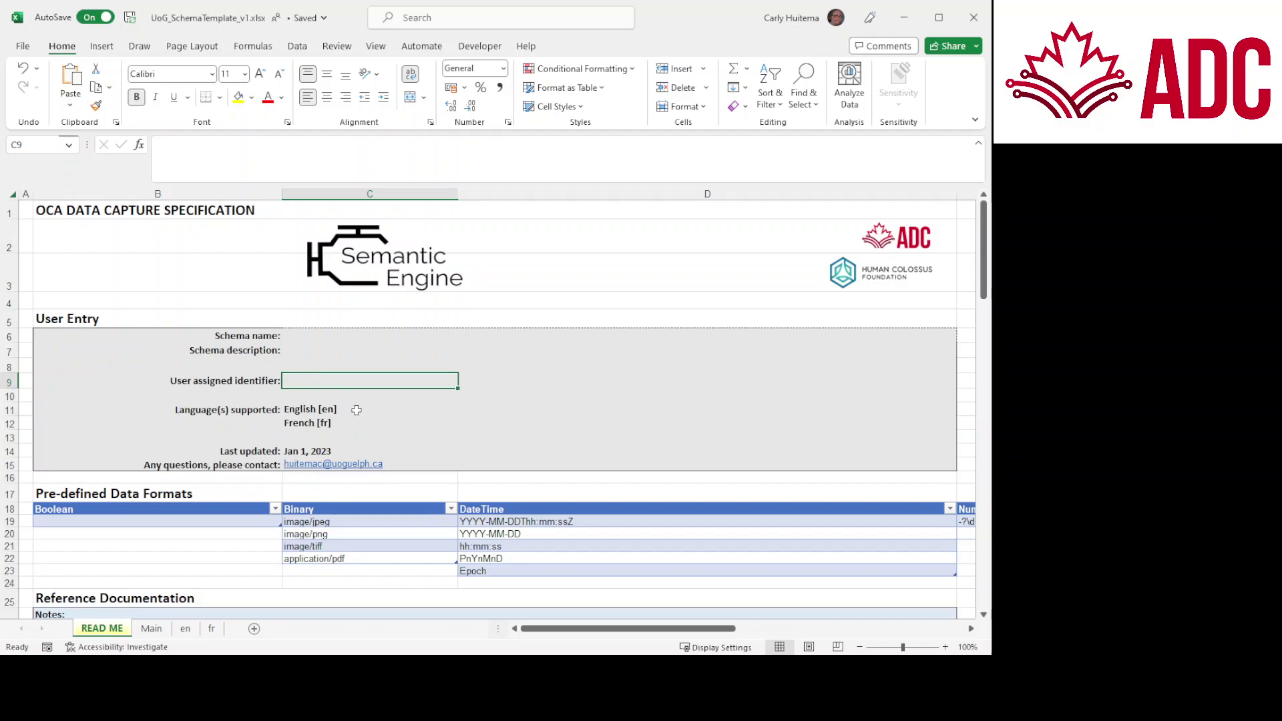
click(377, 486)
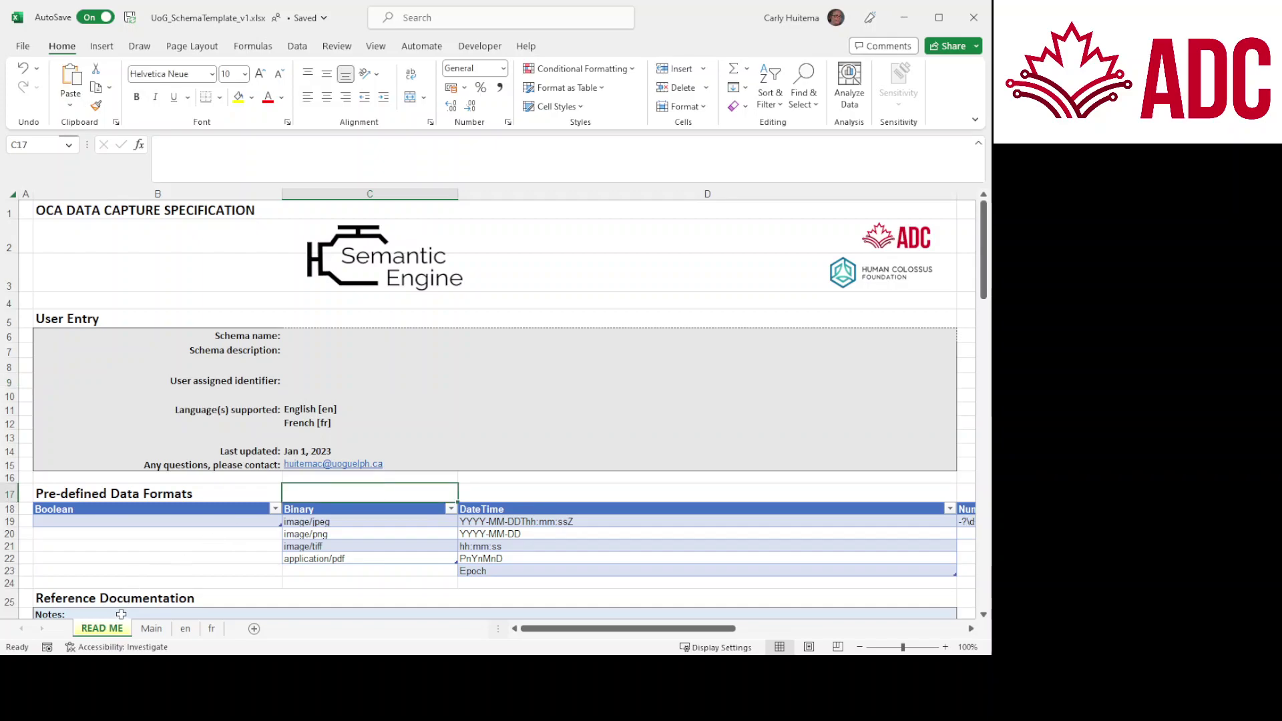
scroll(291, 480, down, 2)
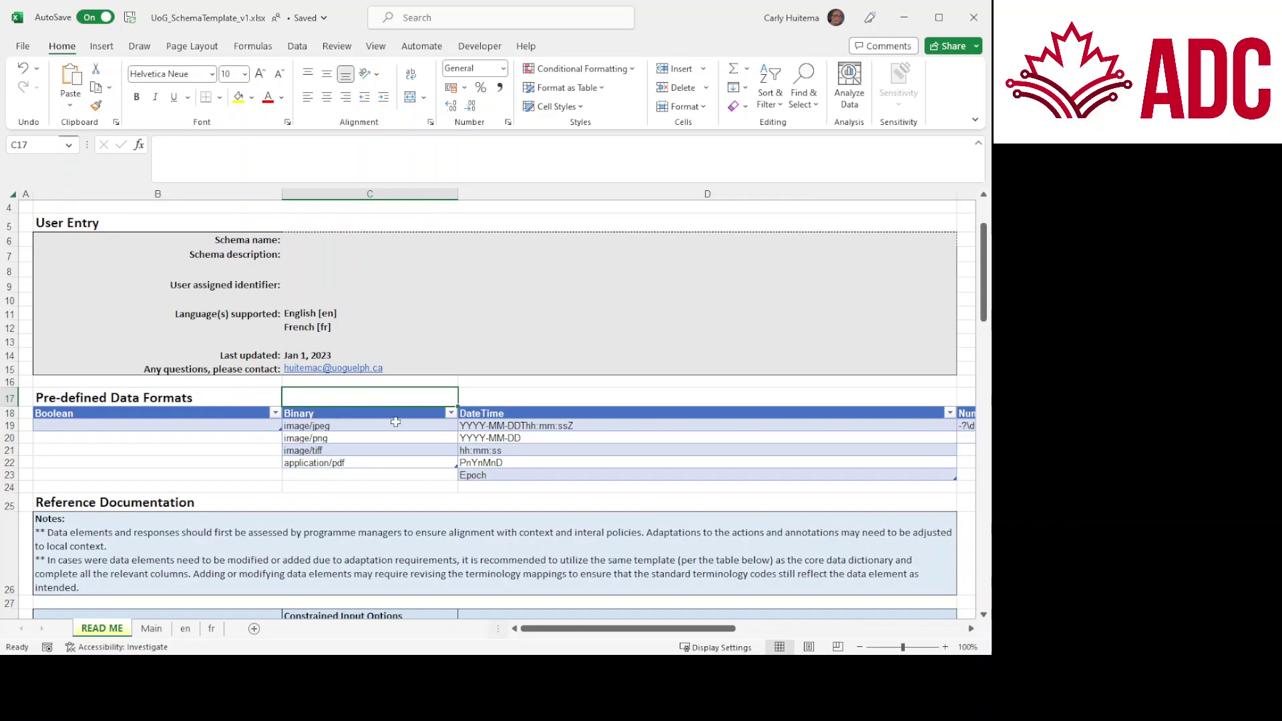
mouse_move(544, 628)
mouse_down()
mouse_move(654, 630)
mouse_move(544, 645)
mouse_up()
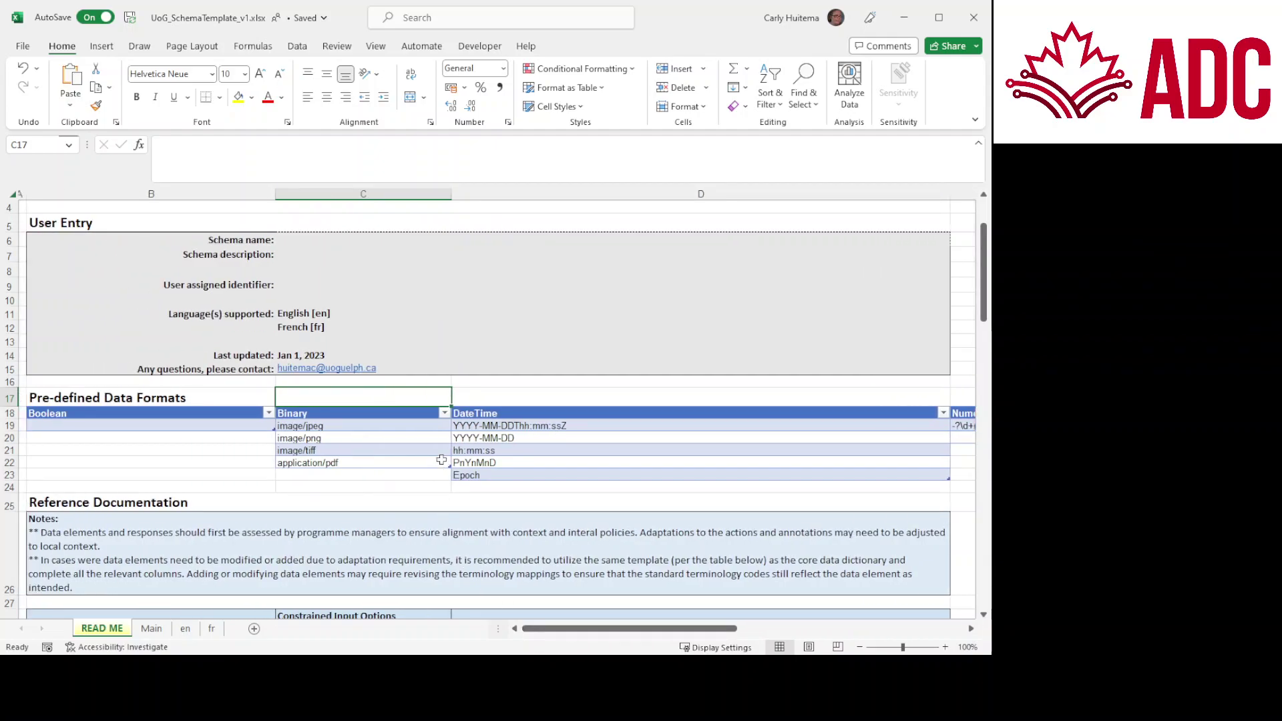
scroll(441, 460, down, 5)
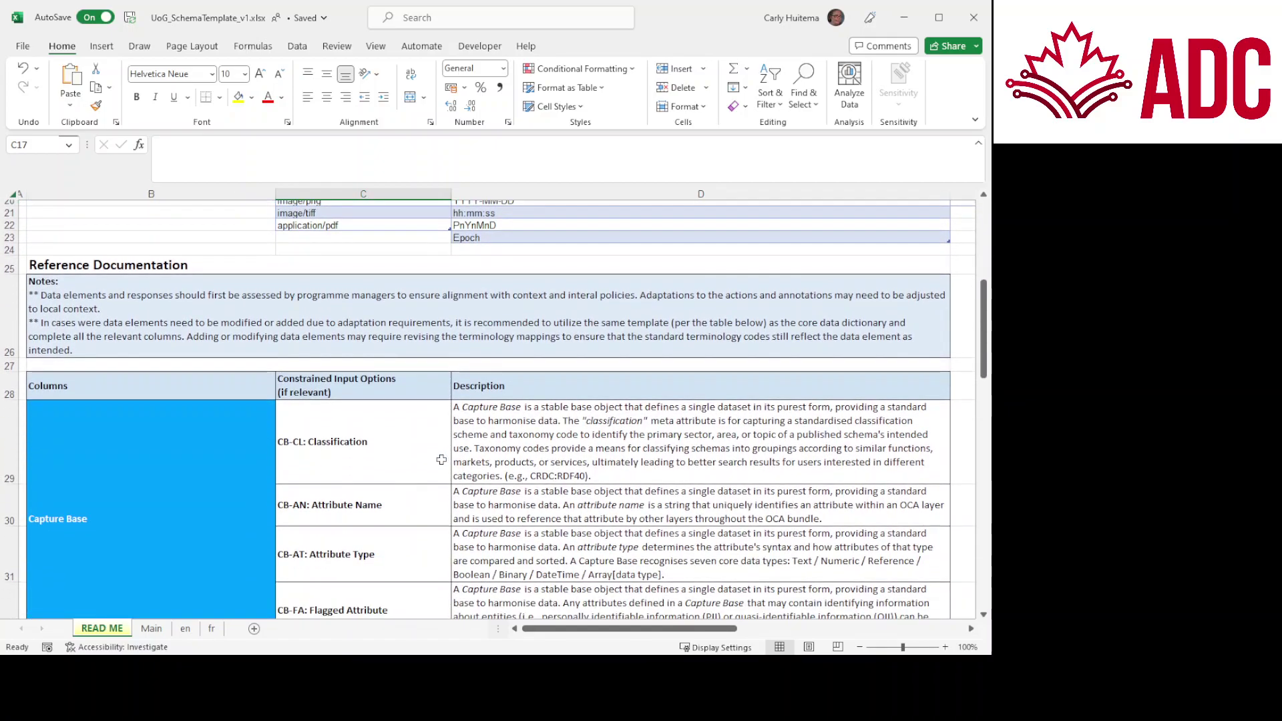
scroll(442, 460, down, 5)
scroll(441, 460, down, 3)
scroll(441, 460, up, 10)
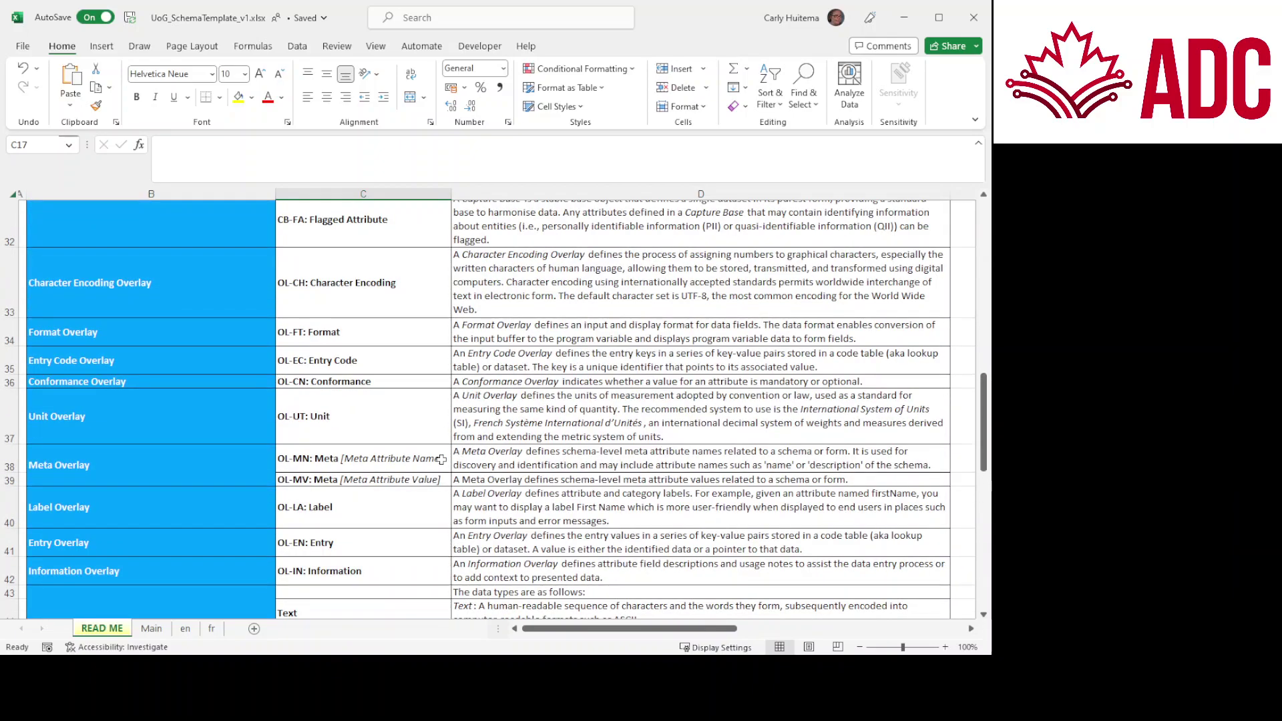
scroll(441, 460, up, 3)
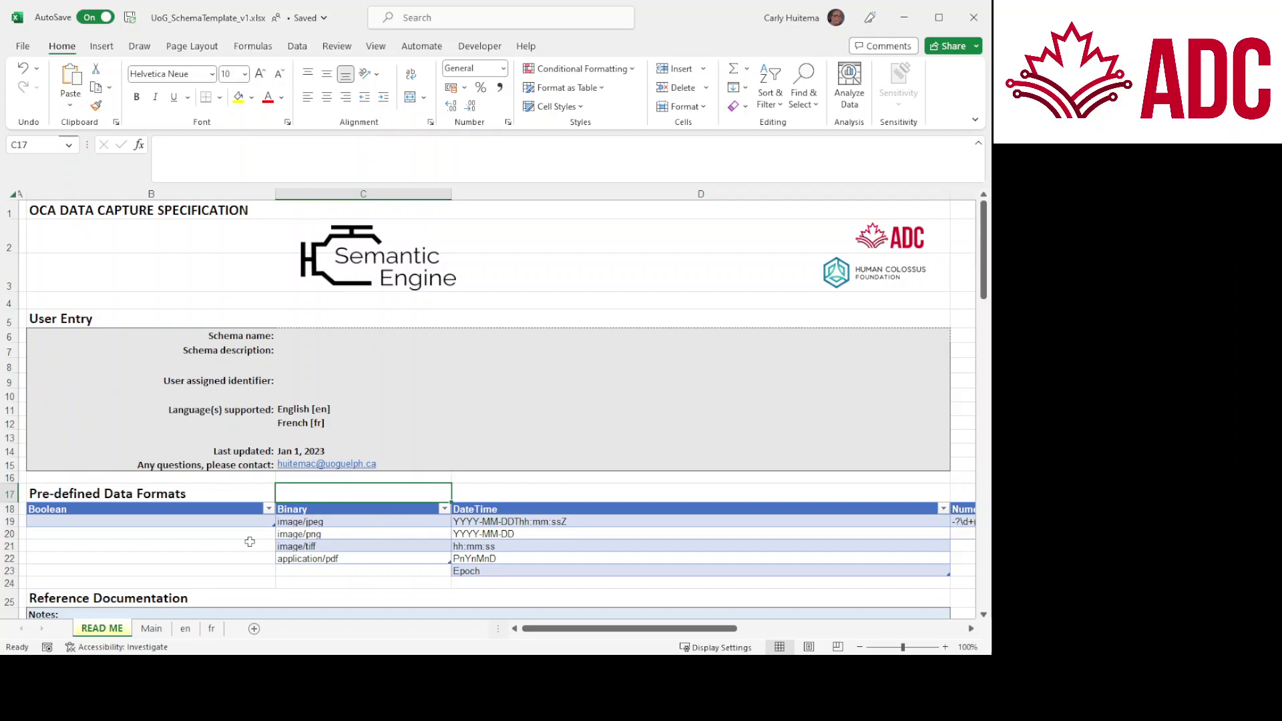
Step: Copy the data file's six headers, Farm through Lipase, and select B4 on the template's Main sheet
click(152, 629)
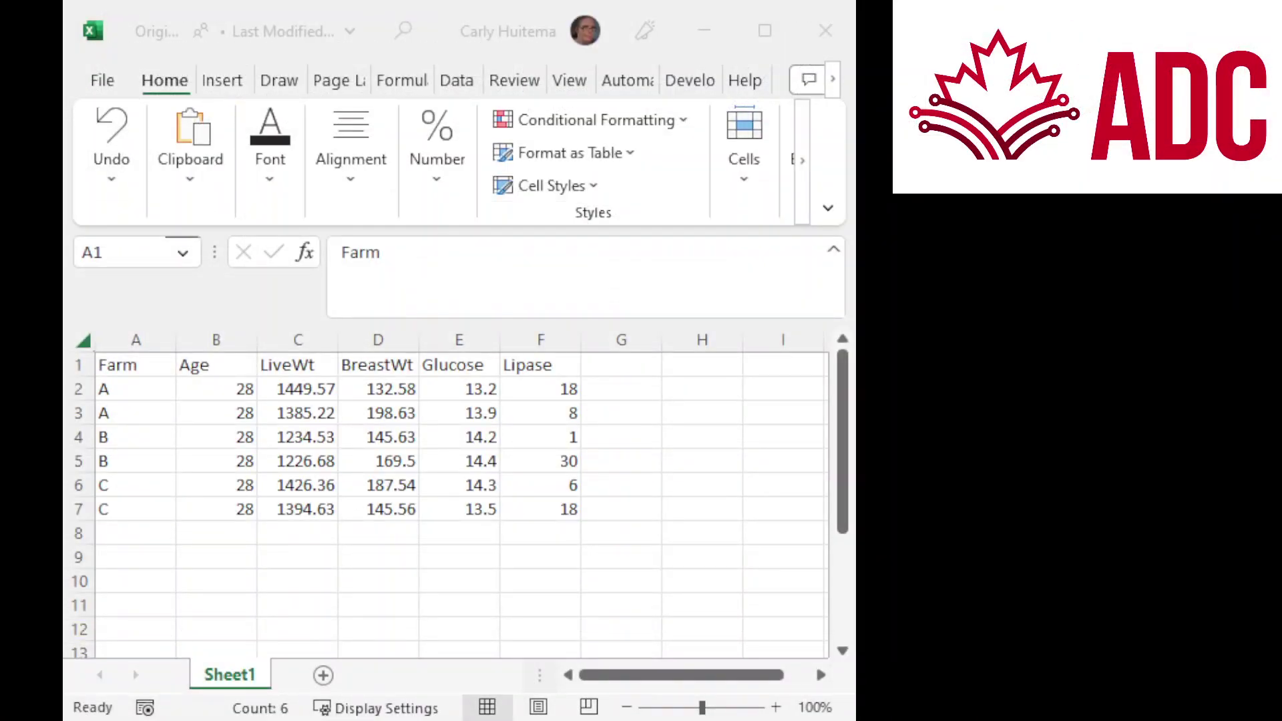
key(ctrl+shift+Right)
drag(131, 365, 529, 364)
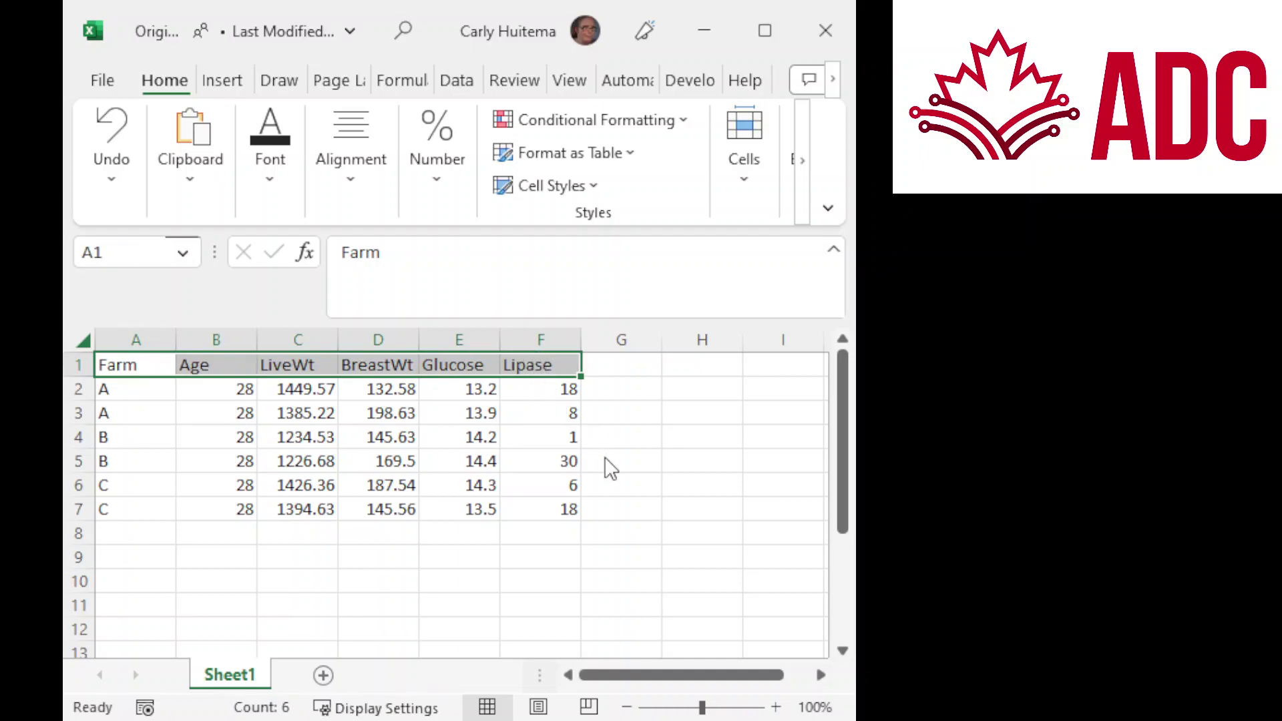
key(ctrl+c)
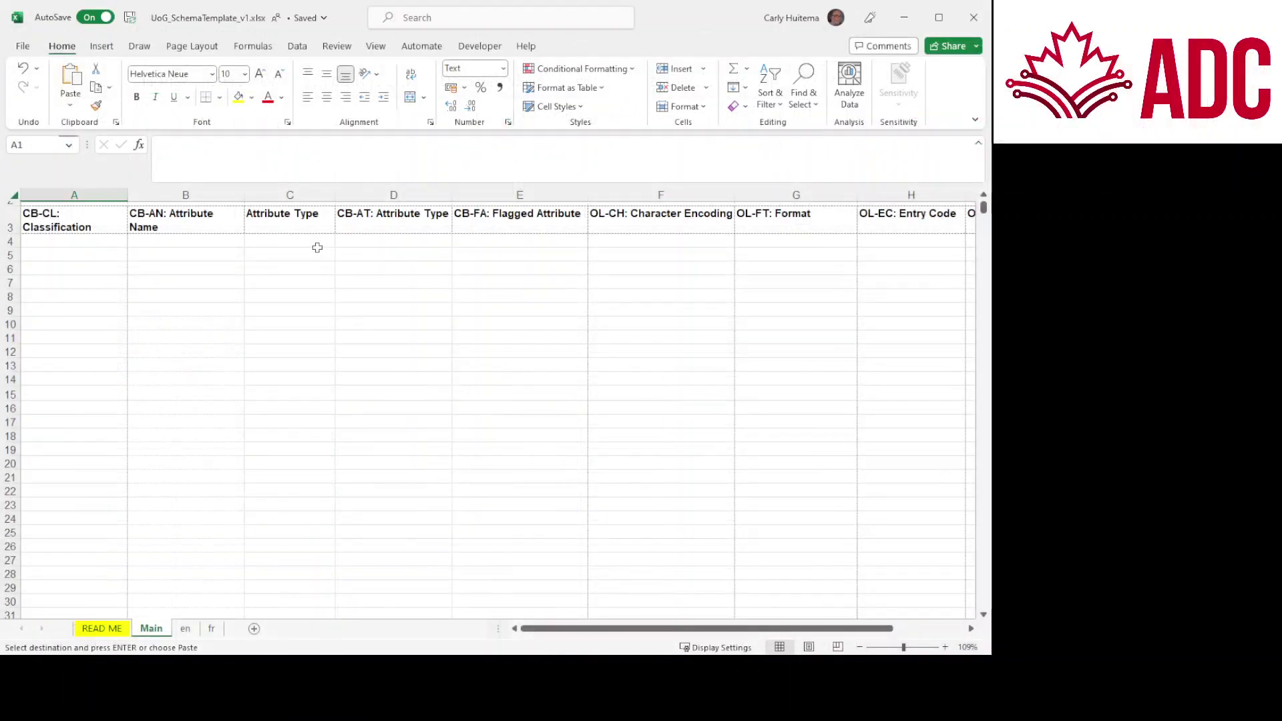
click(176, 241)
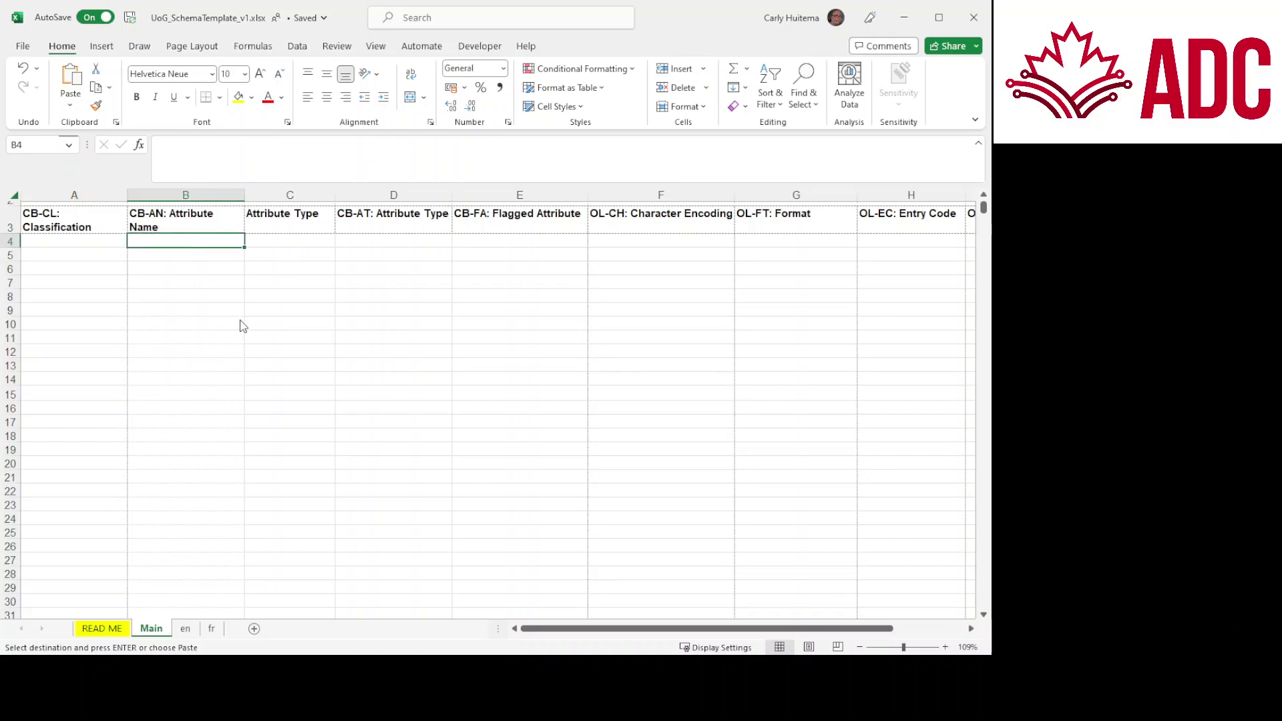
Step: Paste the copied headers transposed into B4:B9, so Classification auto-fills as CRDC:RDF40
key(ctrl+v)
key(ctrl+t)
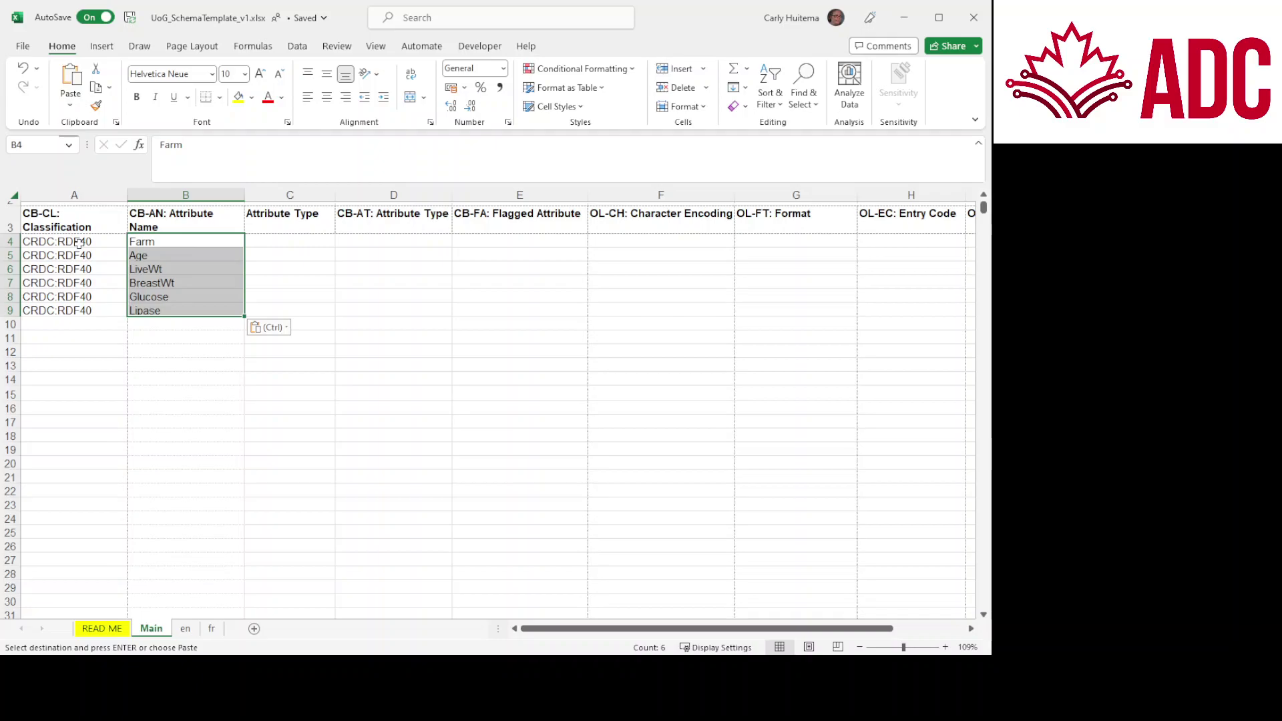
click(78, 243)
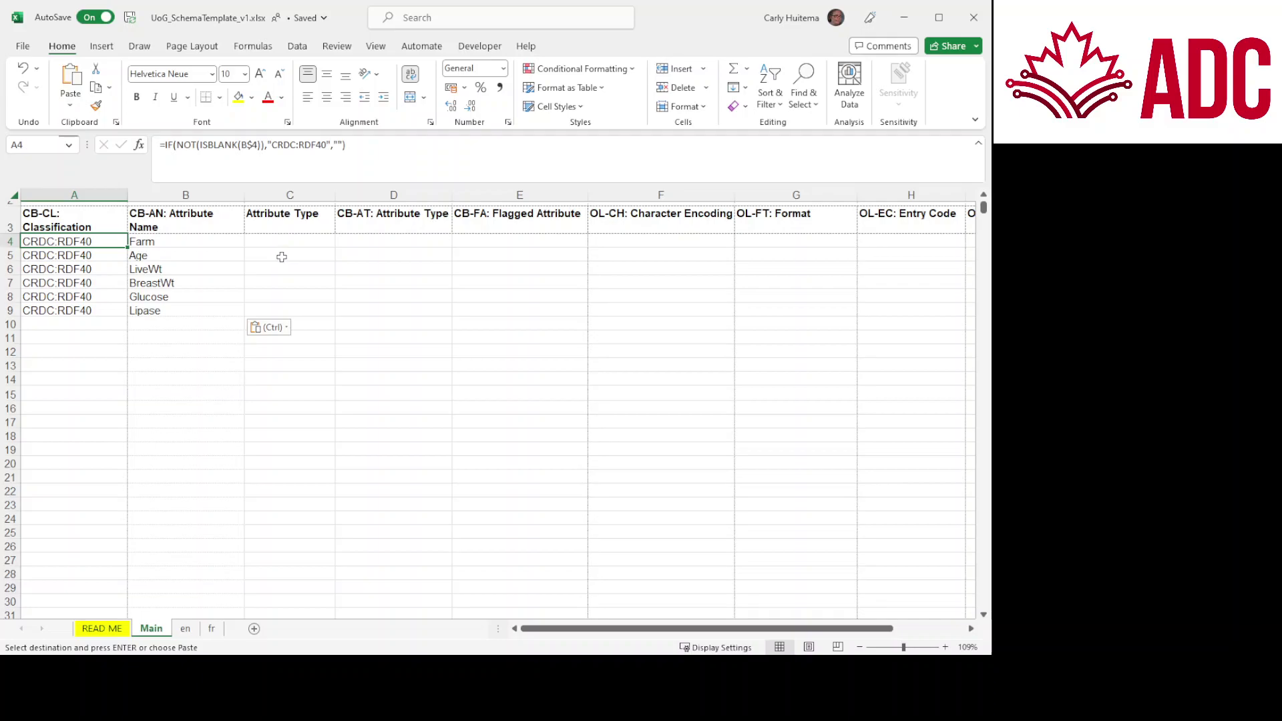
click(281, 242)
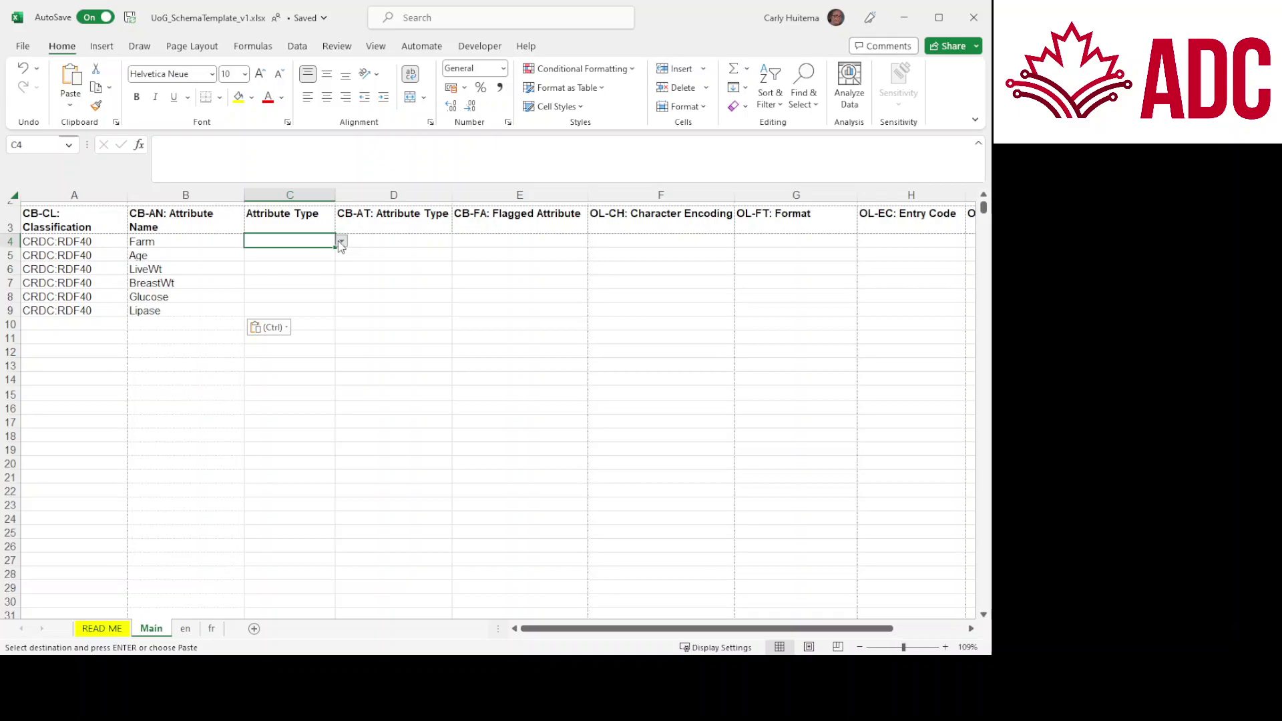
Step: Set Farm's attribute type to Text, and Age and LiveWt to Numeric
text(Text)
key(ctrl+Return)
click(302, 251)
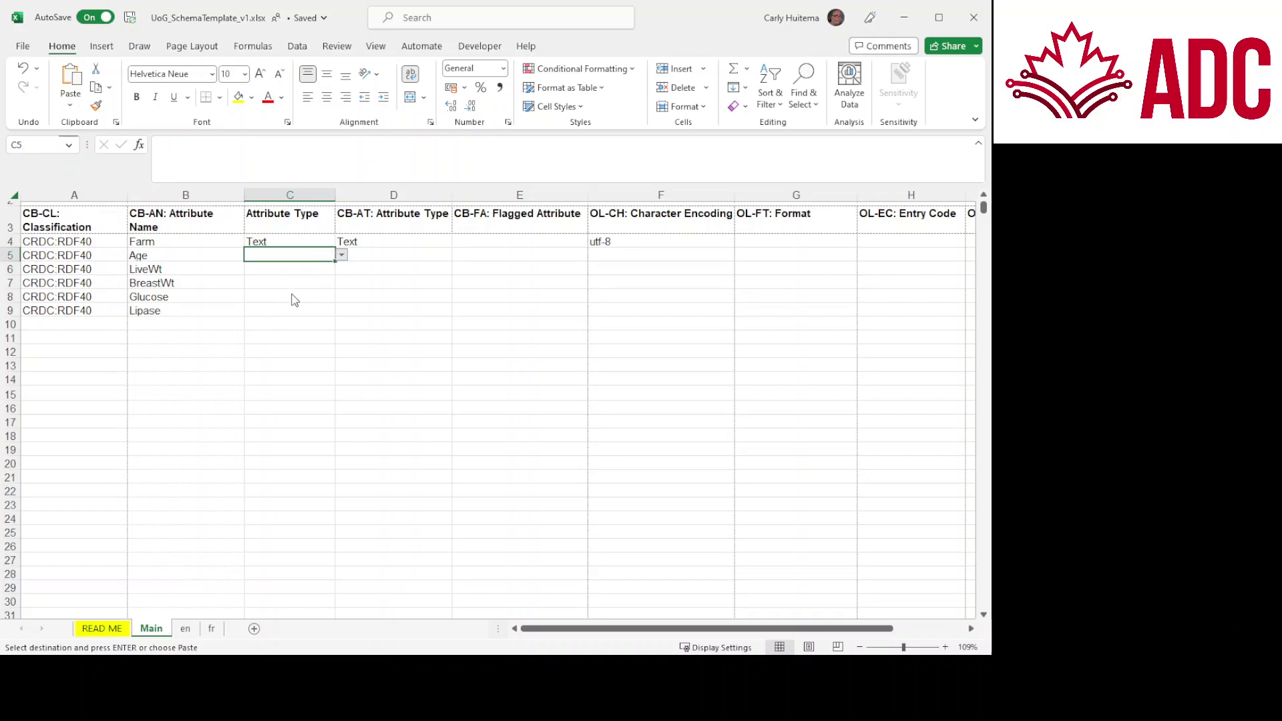
text(Numeric)
click(293, 268)
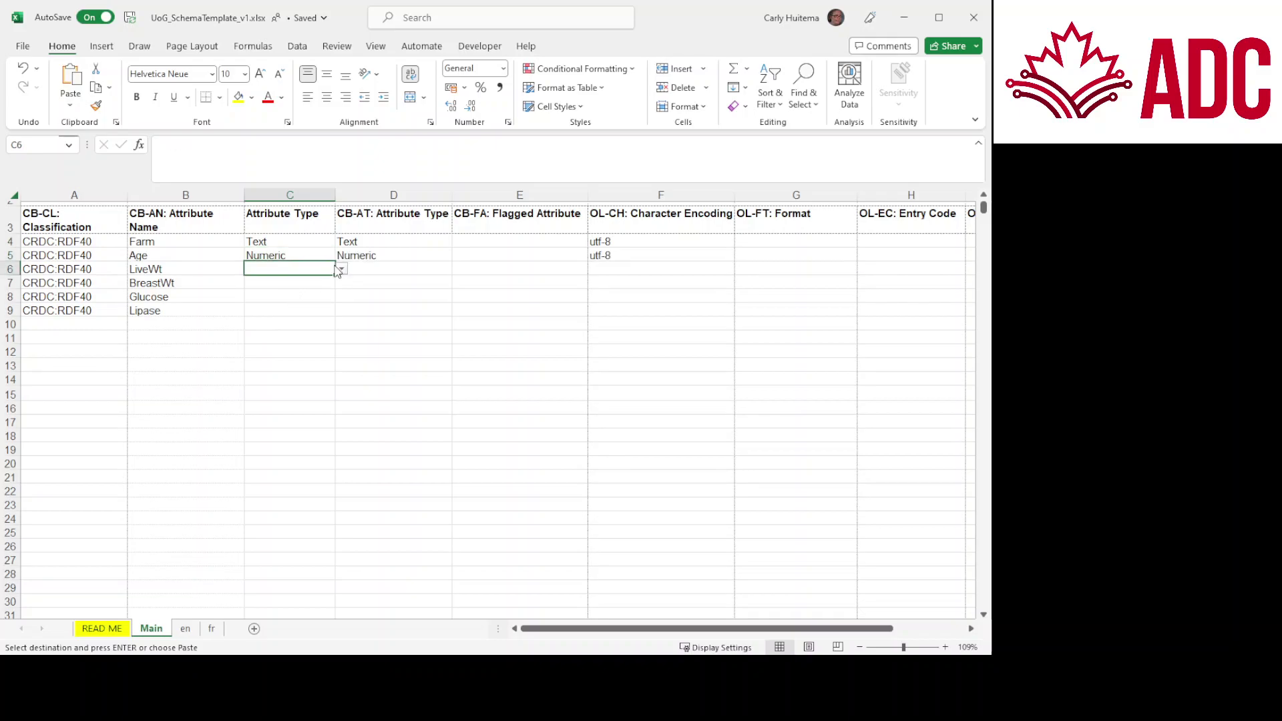
key(ctrl+d)
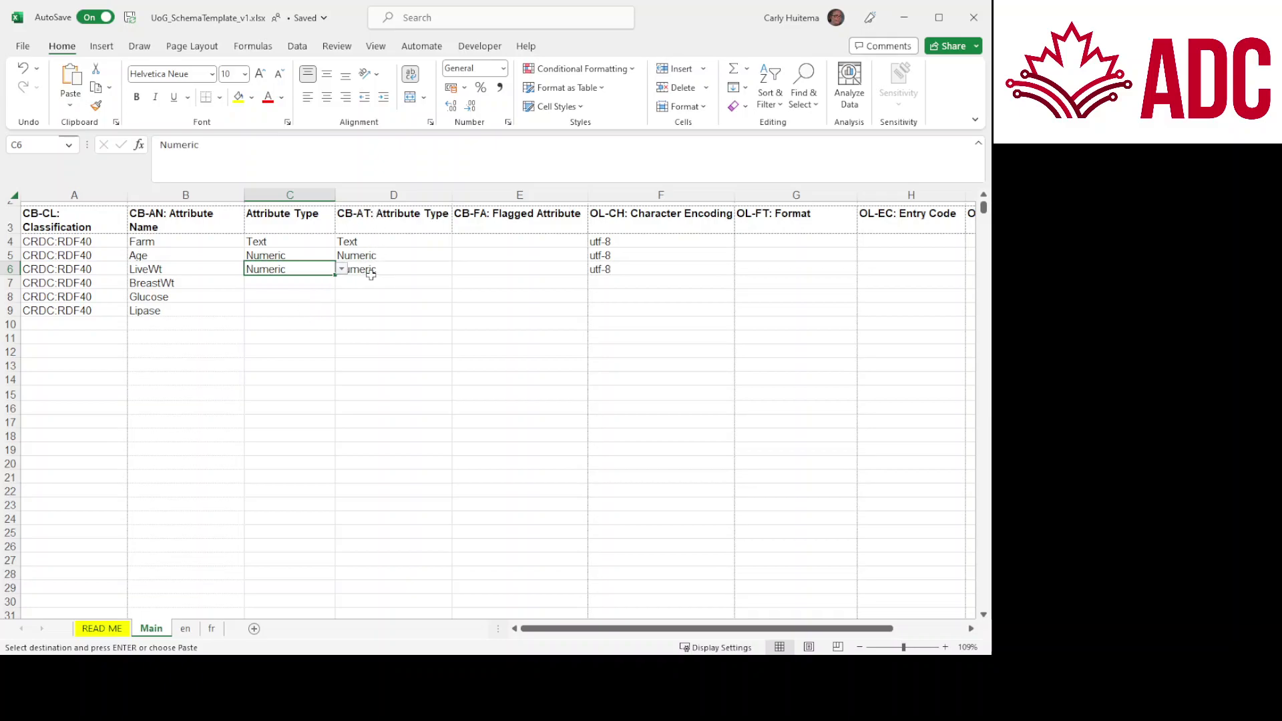
Step: Set BreastWt, Glucose and Lipase's attribute types to Numeric as well
click(321, 283)
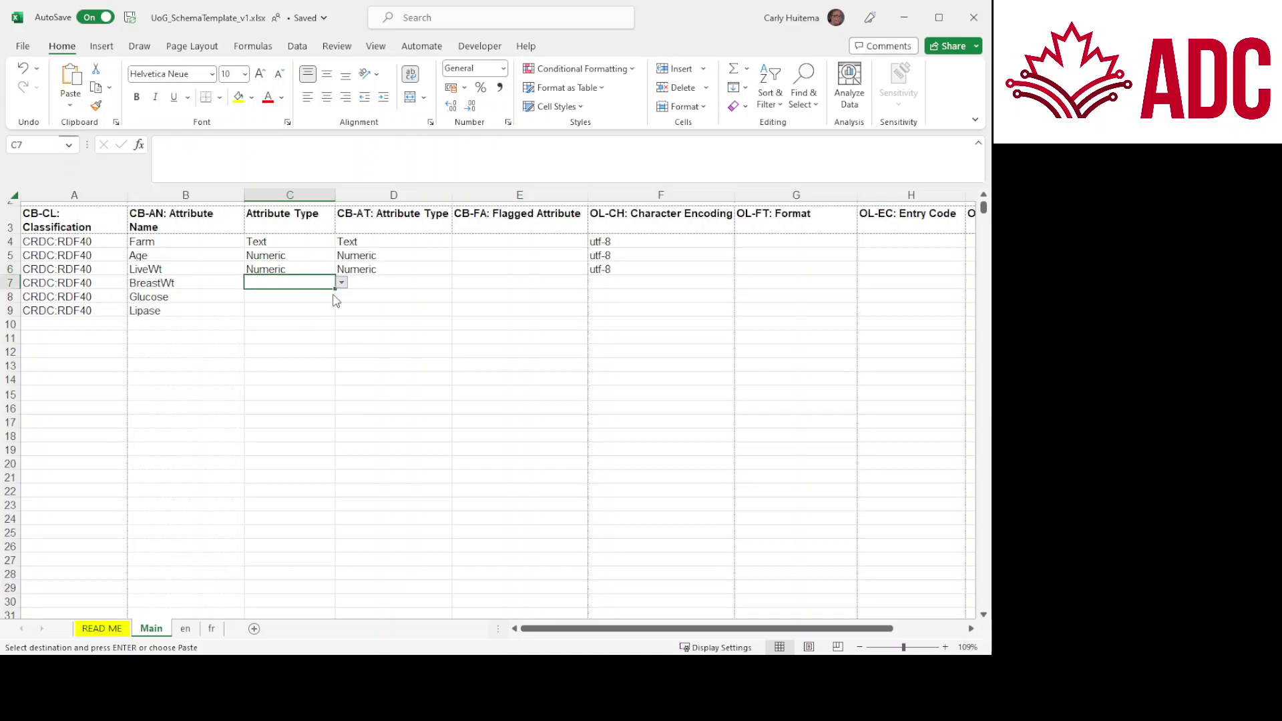
key(ctrl+v)
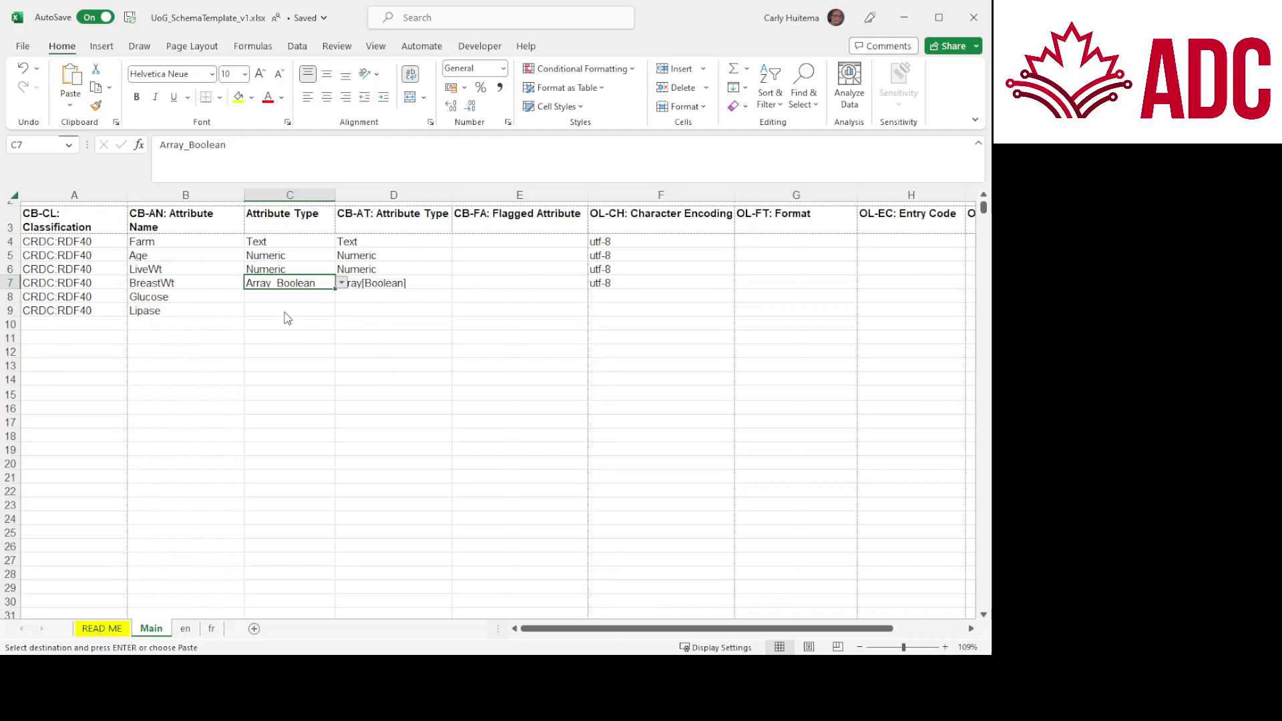
key(ctrl+v)
click(309, 301)
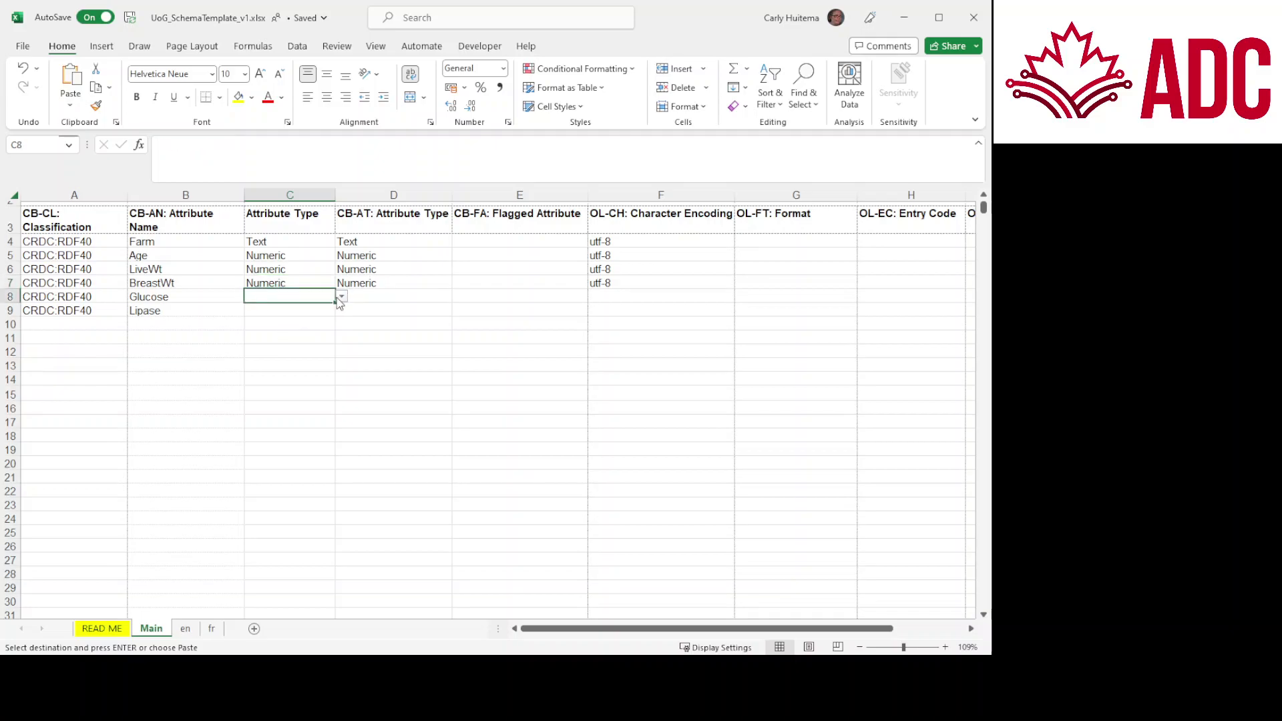
key(ctrl+v)
click(331, 310)
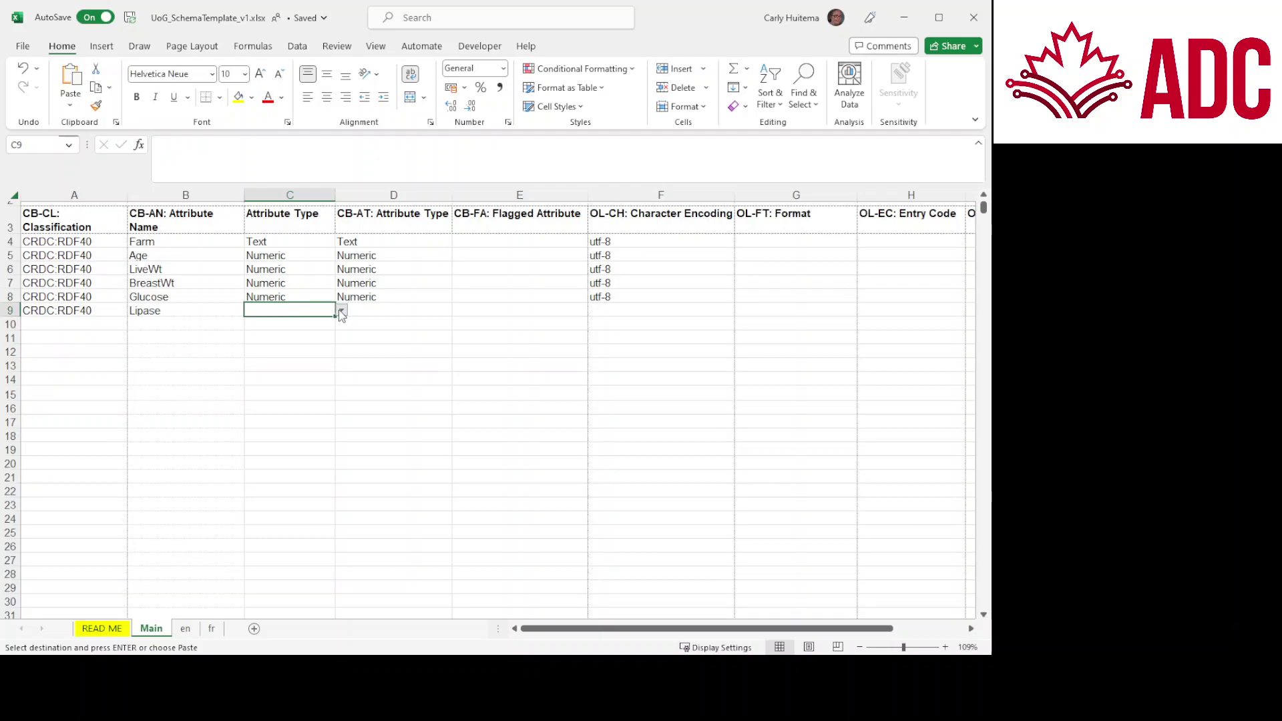
key(ctrl+v)
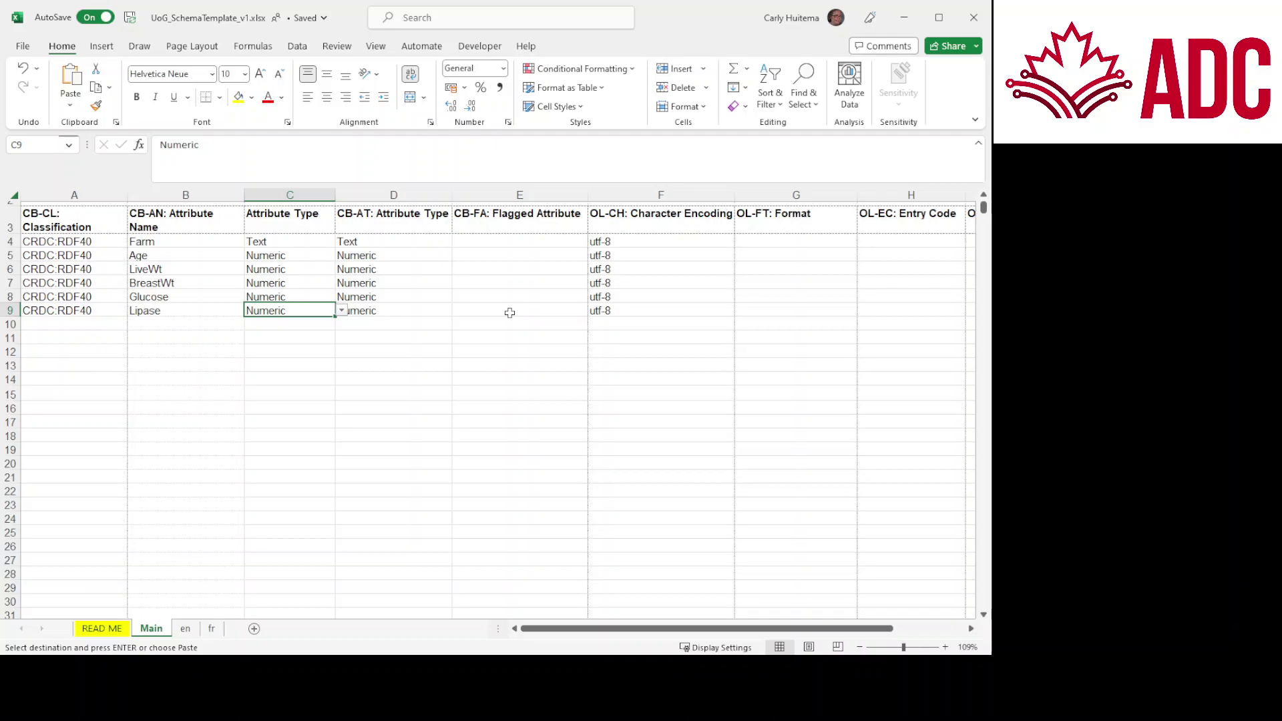
click(540, 241)
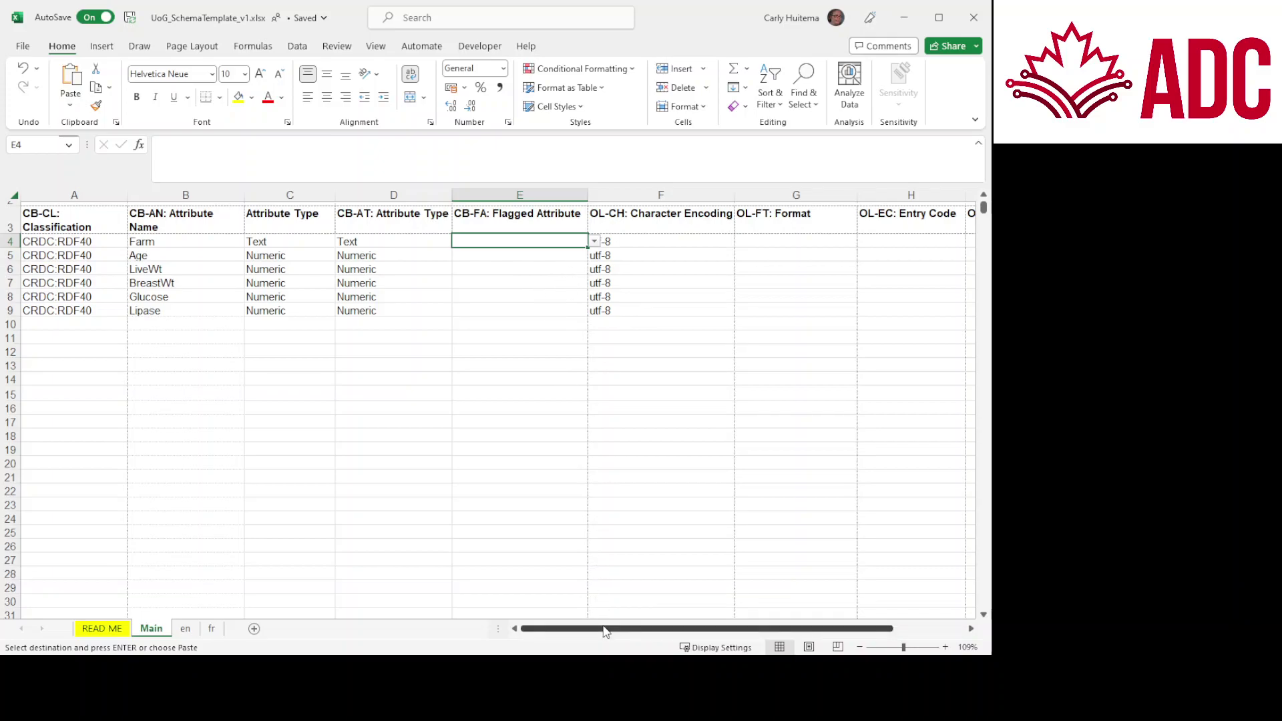
Step: Paste the units days, g, g, mmol/L and U/L into the Unit column starting at J4
drag(606, 631, 715, 629)
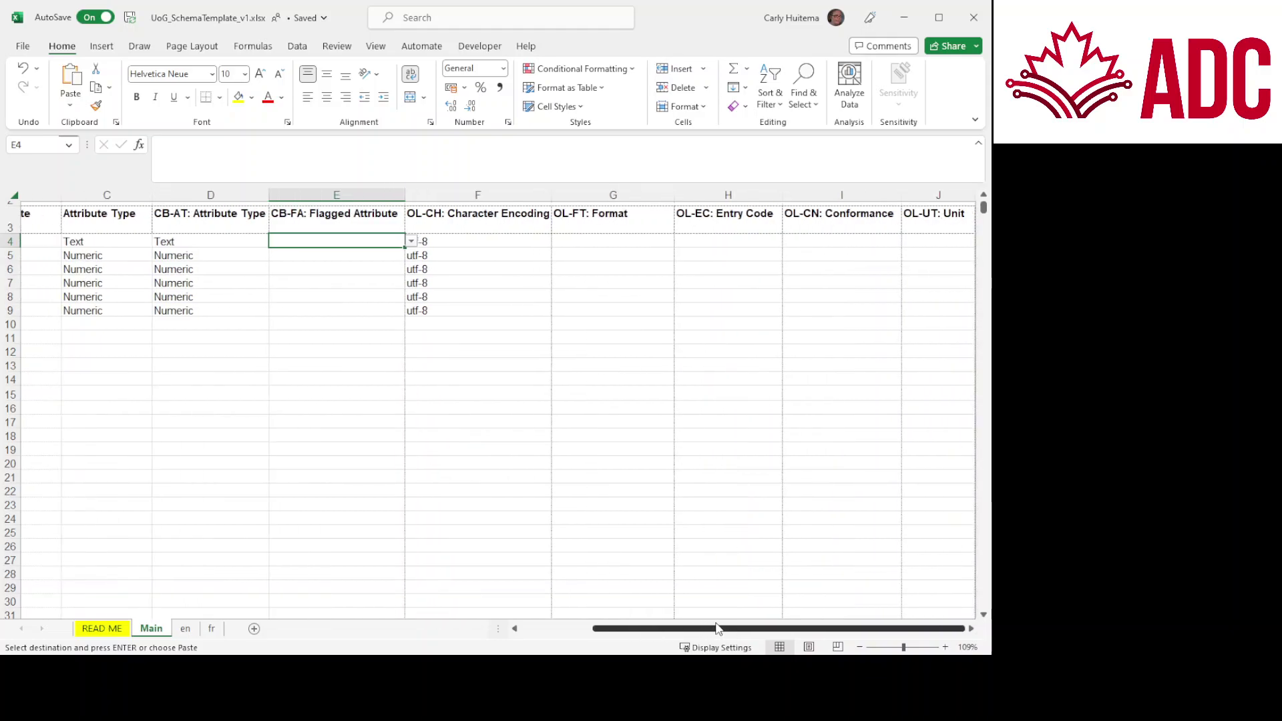
click(924, 243)
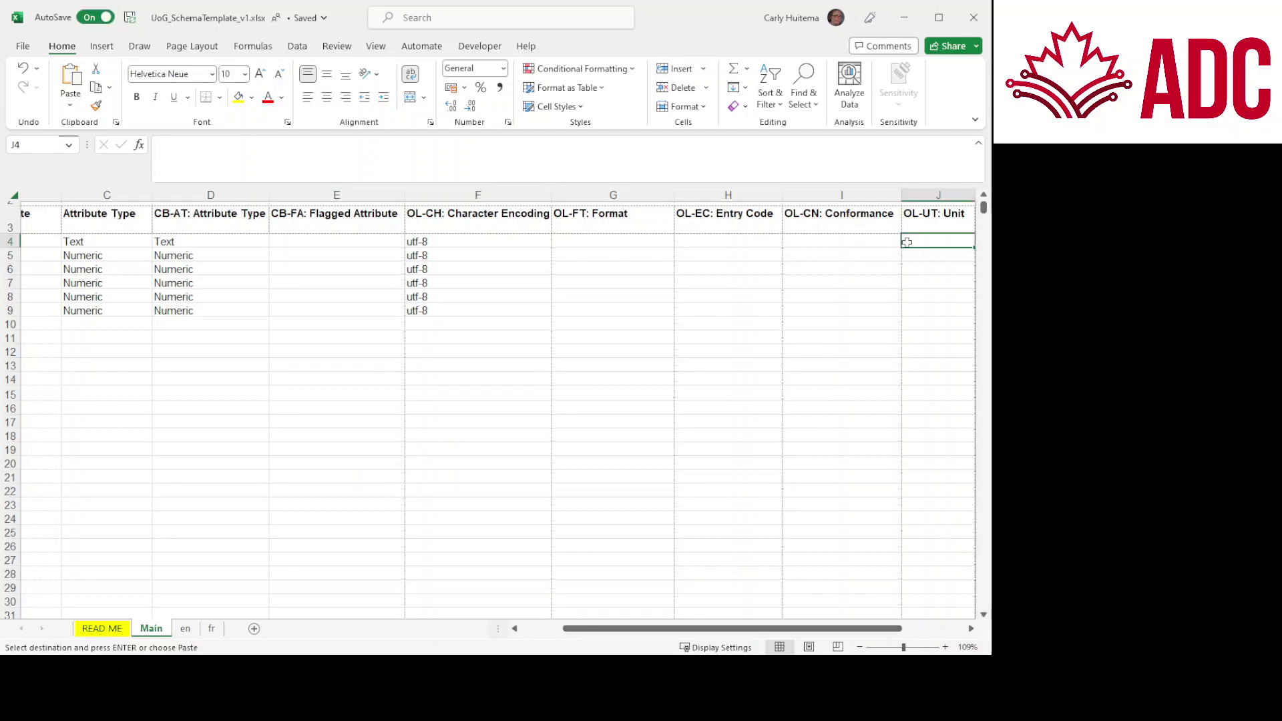
key(ctrl+v)
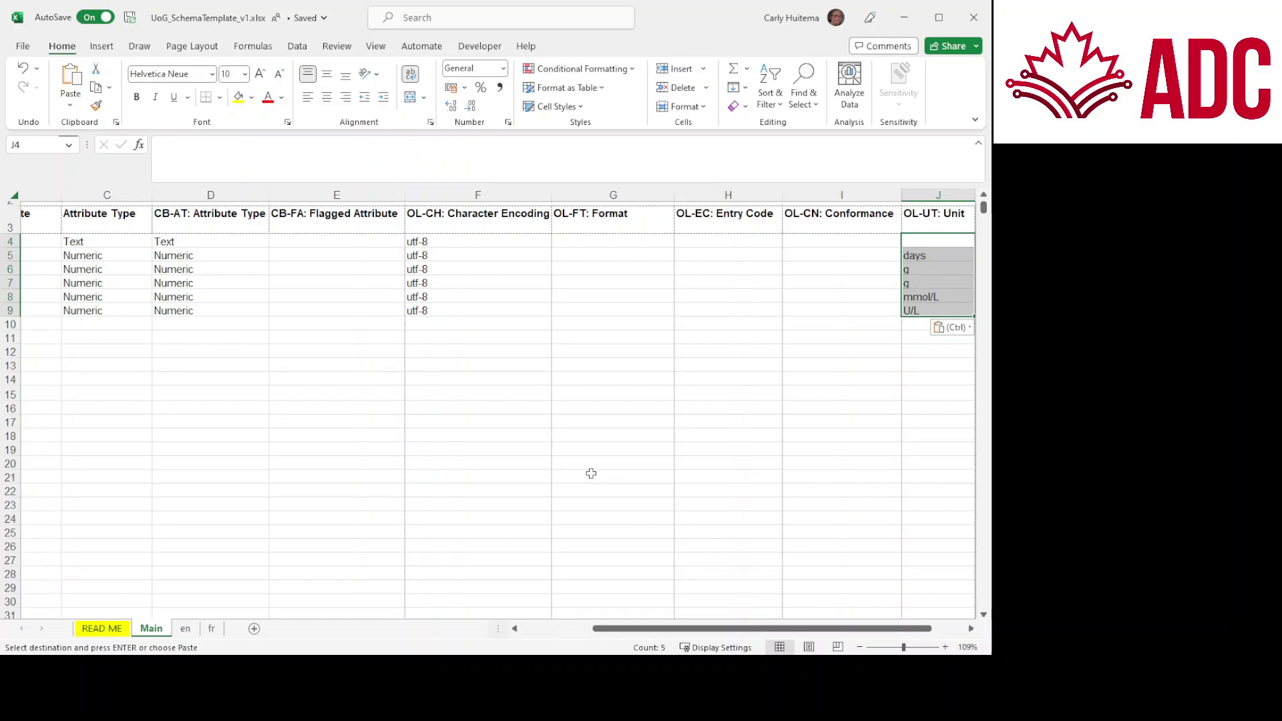
click(539, 628)
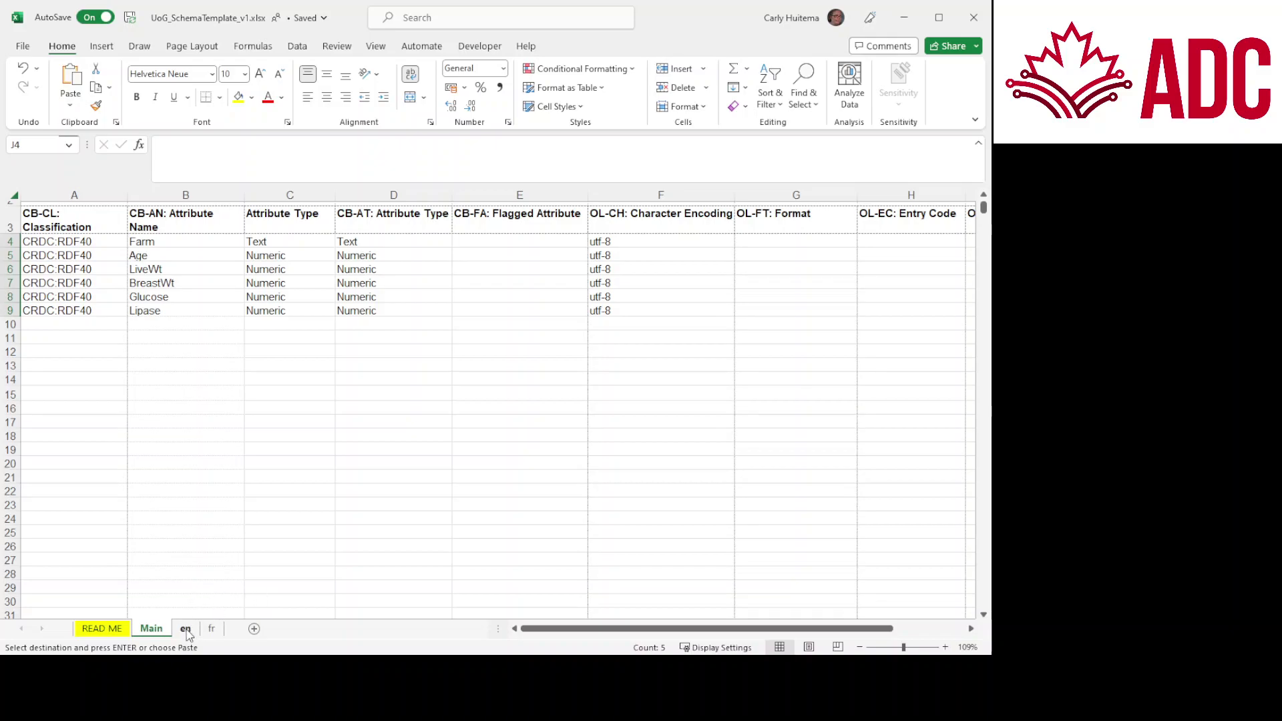
Step: Paste 'Chicken gut health' and 'Measurements of chicken gut health' into the en sheet's name and description cells
click(186, 630)
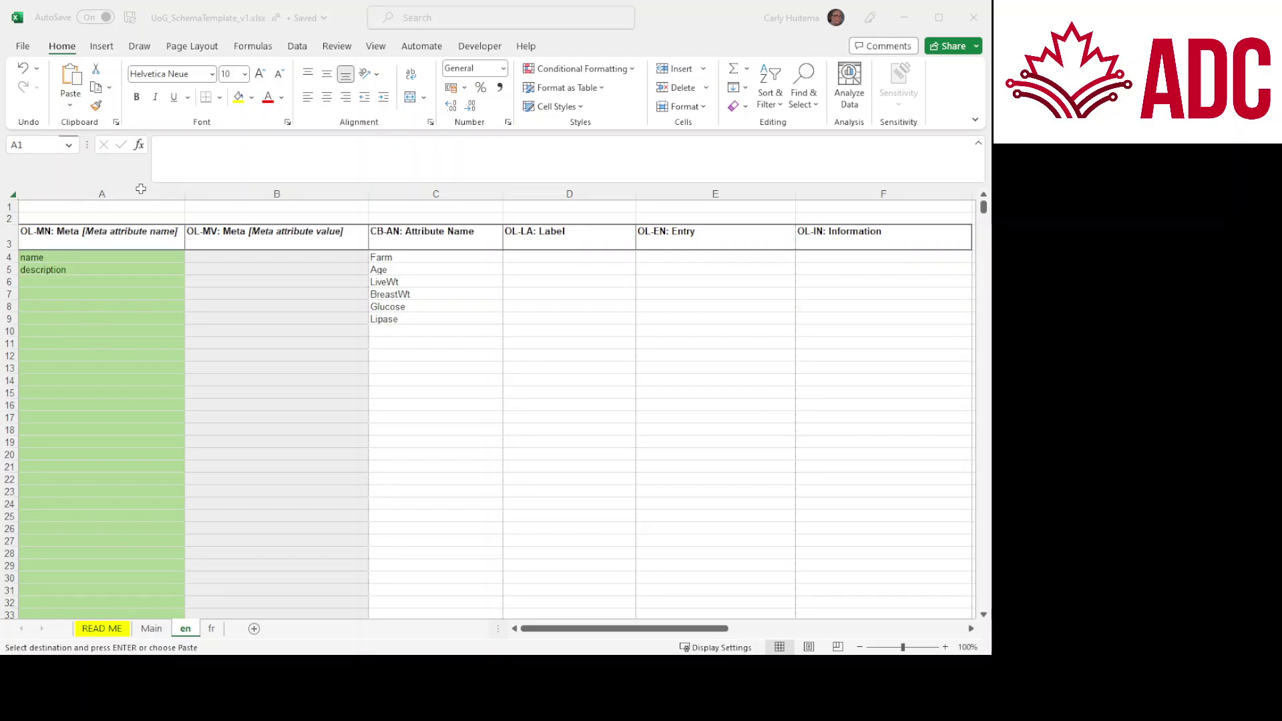
click(262, 261)
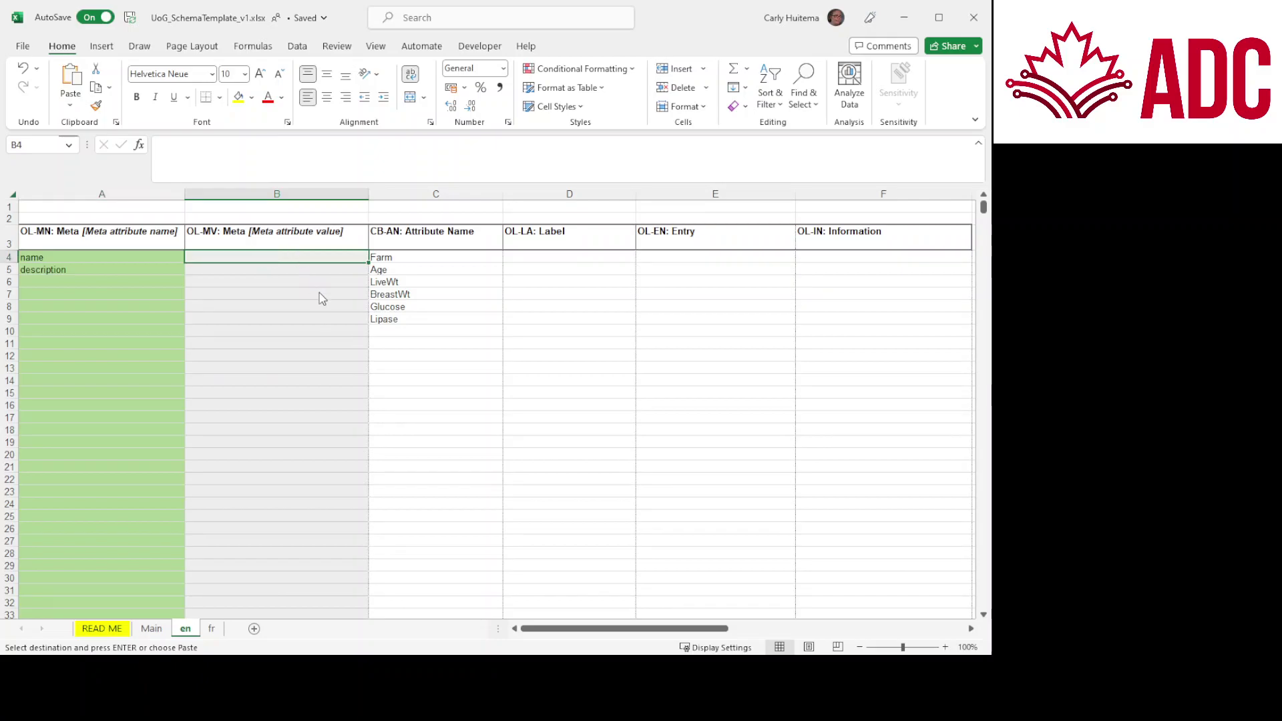
key(ctrl+v)
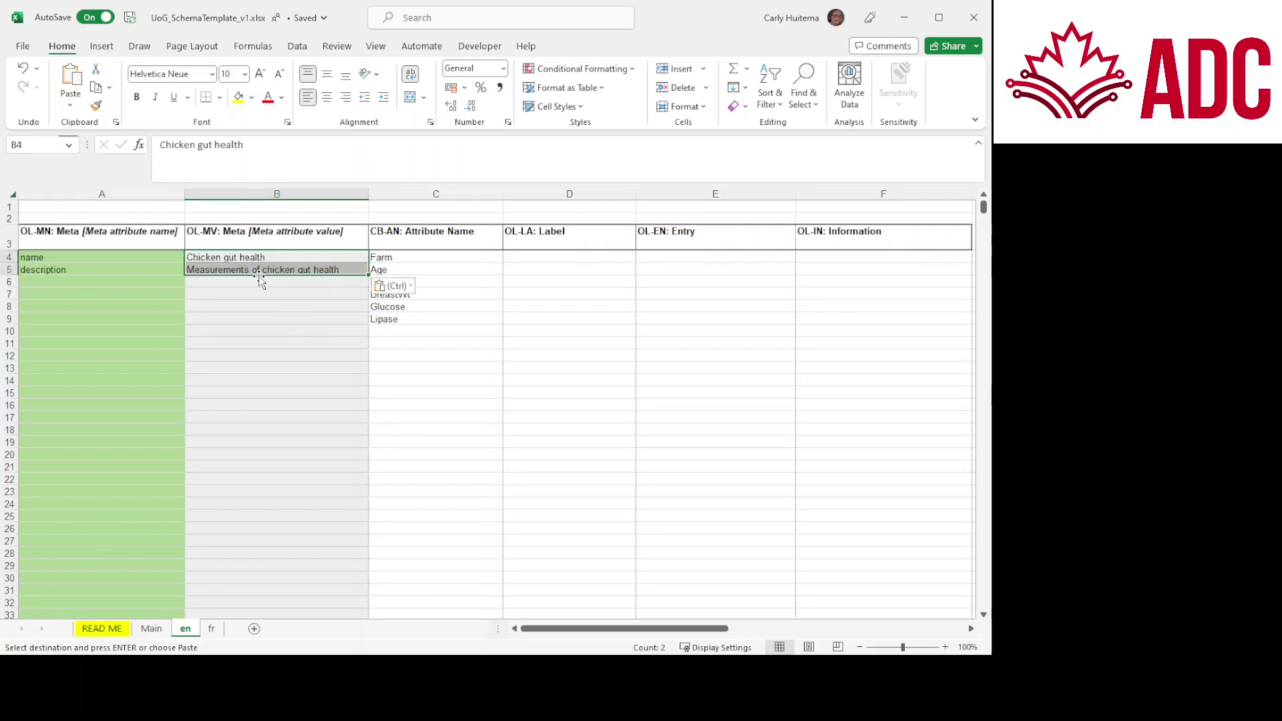
click(263, 260)
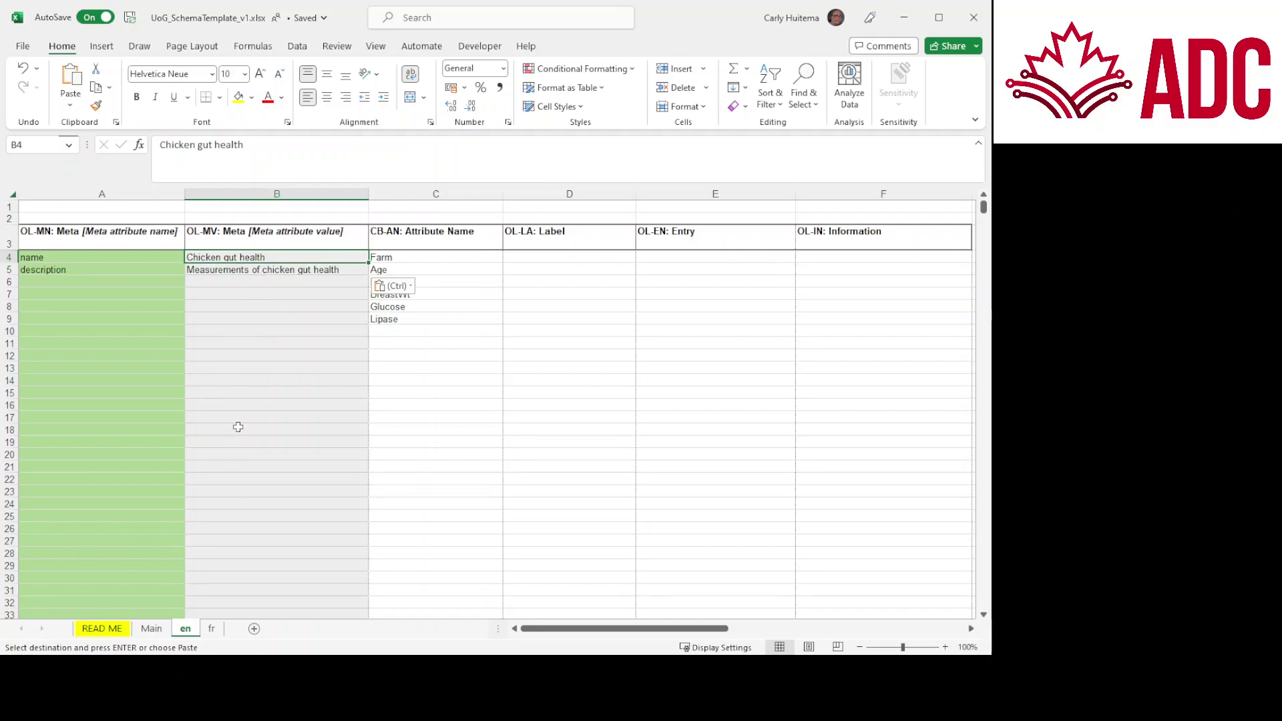
click(102, 628)
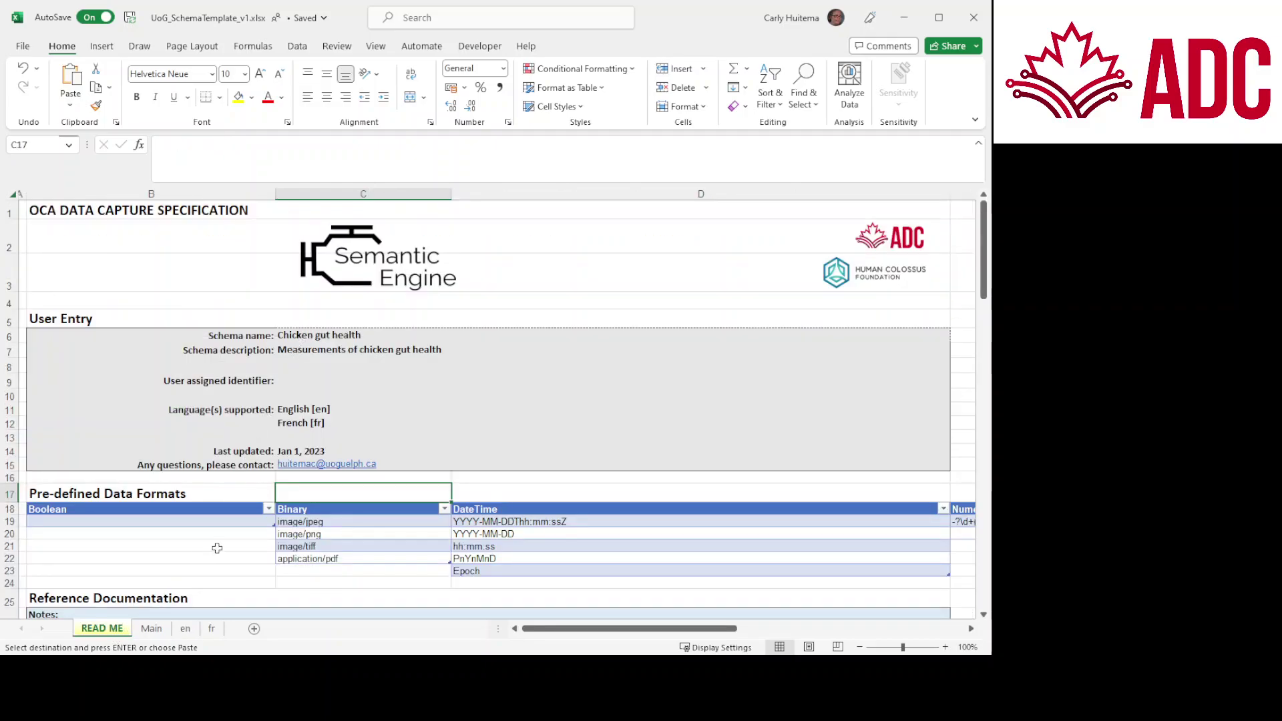
click(185, 631)
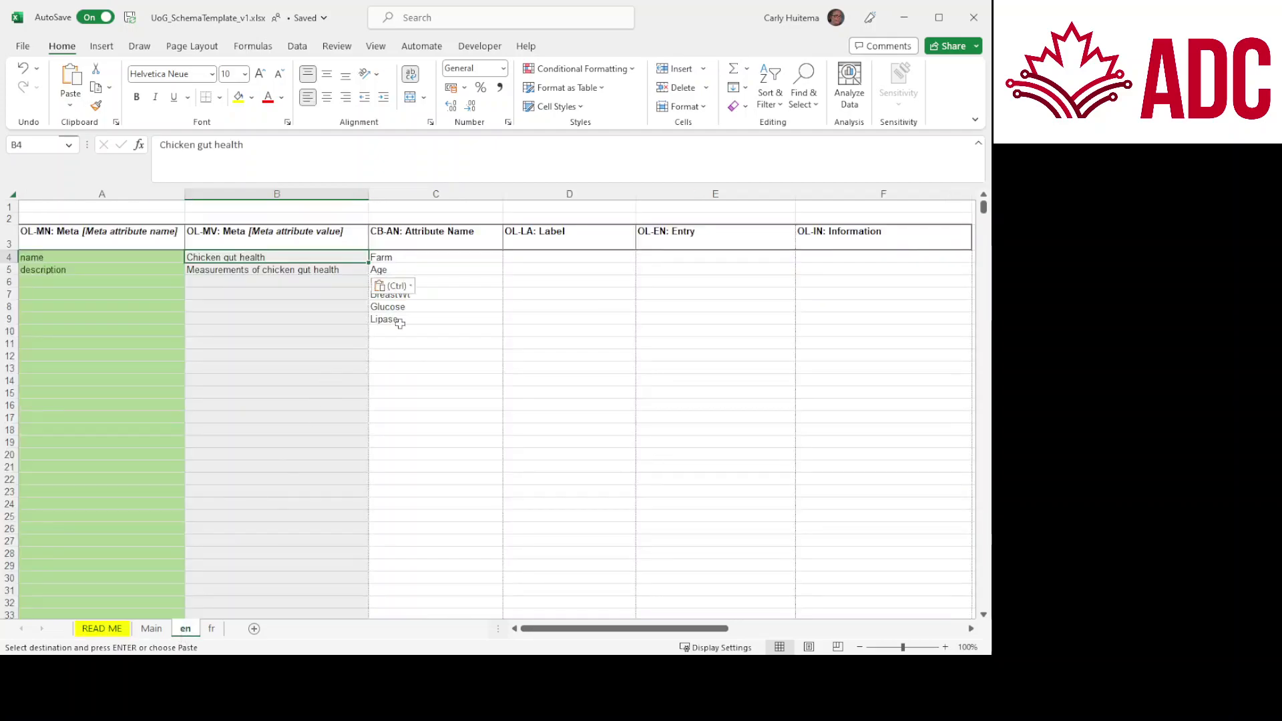
click(532, 261)
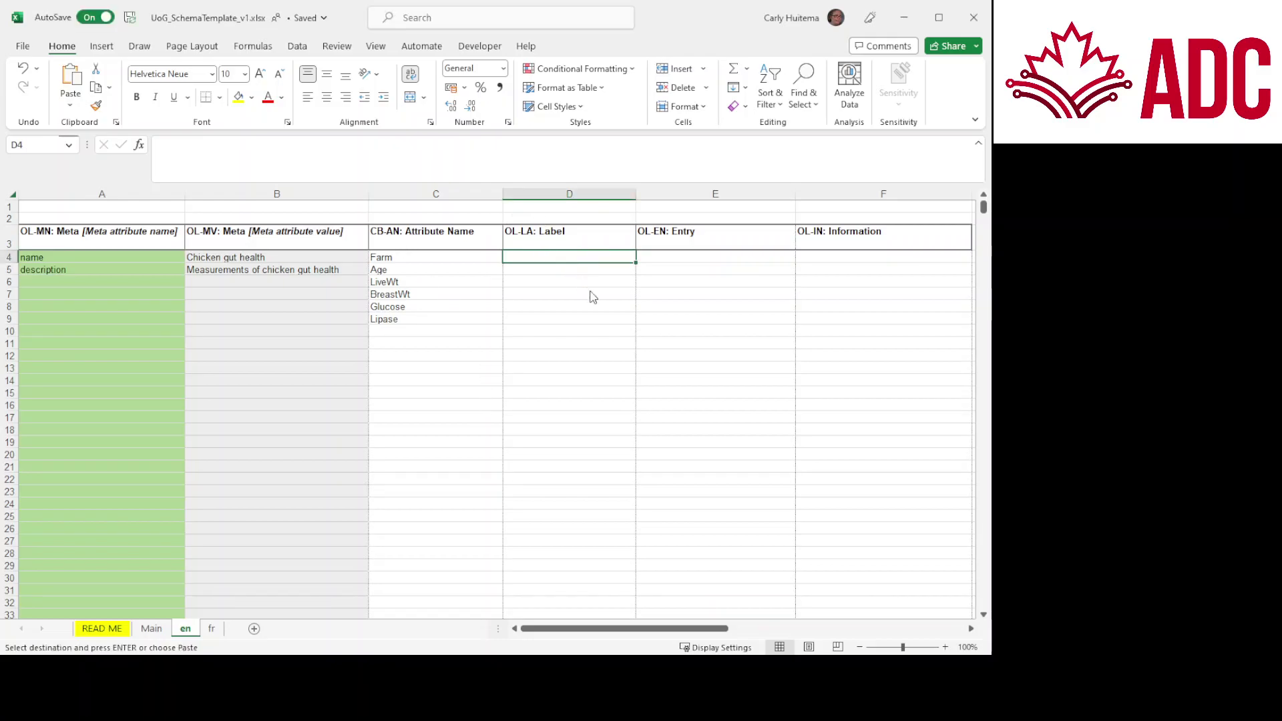
Step: Paste labels Farm Letter Indentifier through Lipase Content into D4:D9 of the en sheet
key(ctrl+v)
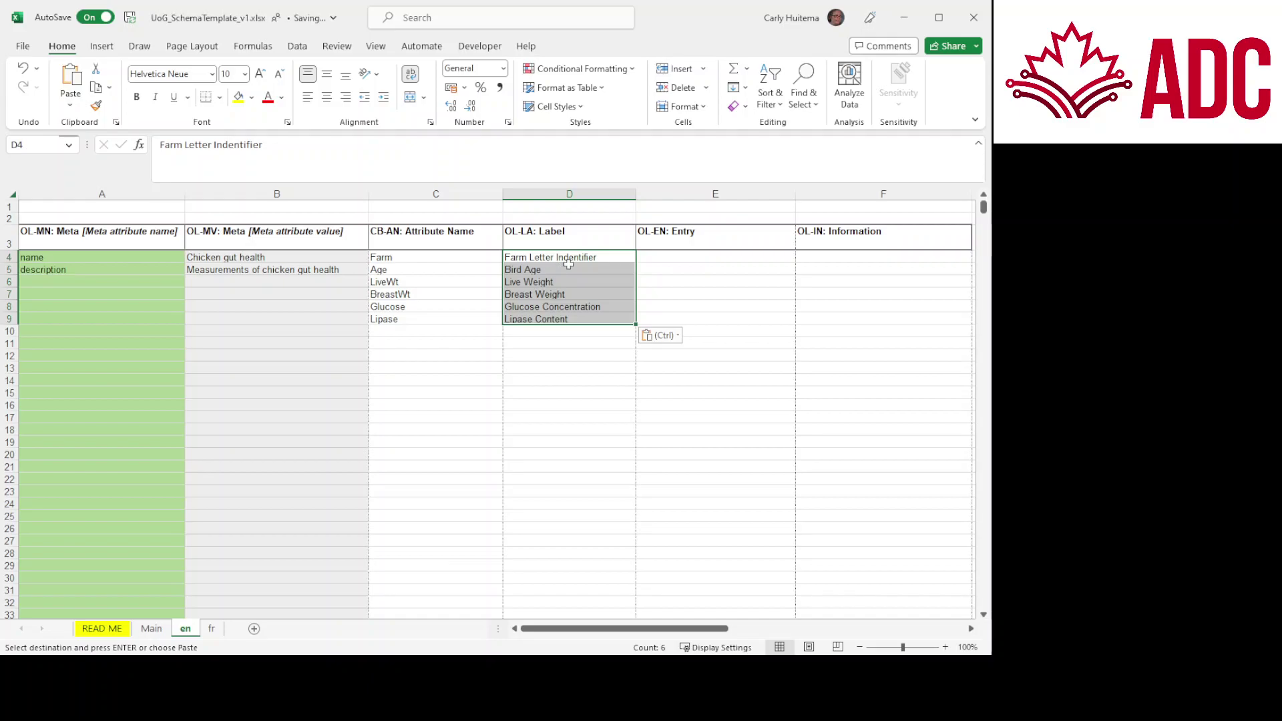
click(570, 259)
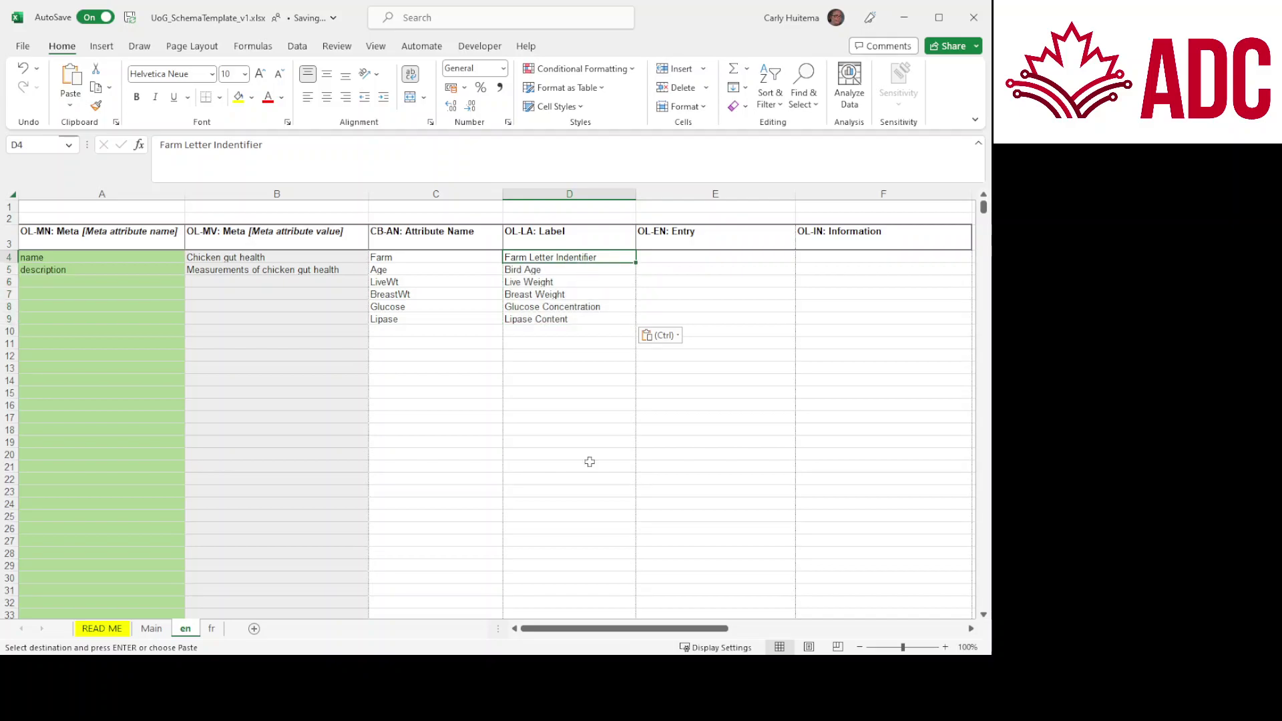
drag(620, 630, 659, 631)
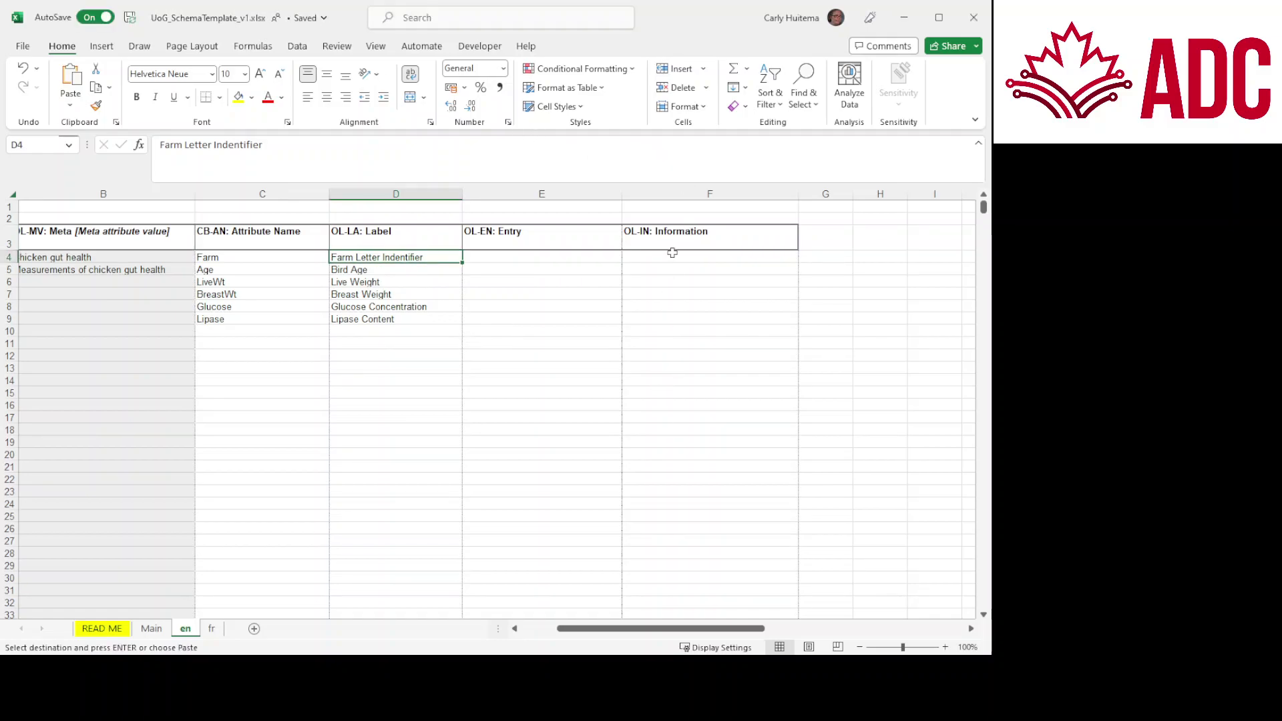
Step: Paste English descriptions like 'age of bird in days' into F4:F9, then move to the fr sheet
click(680, 254)
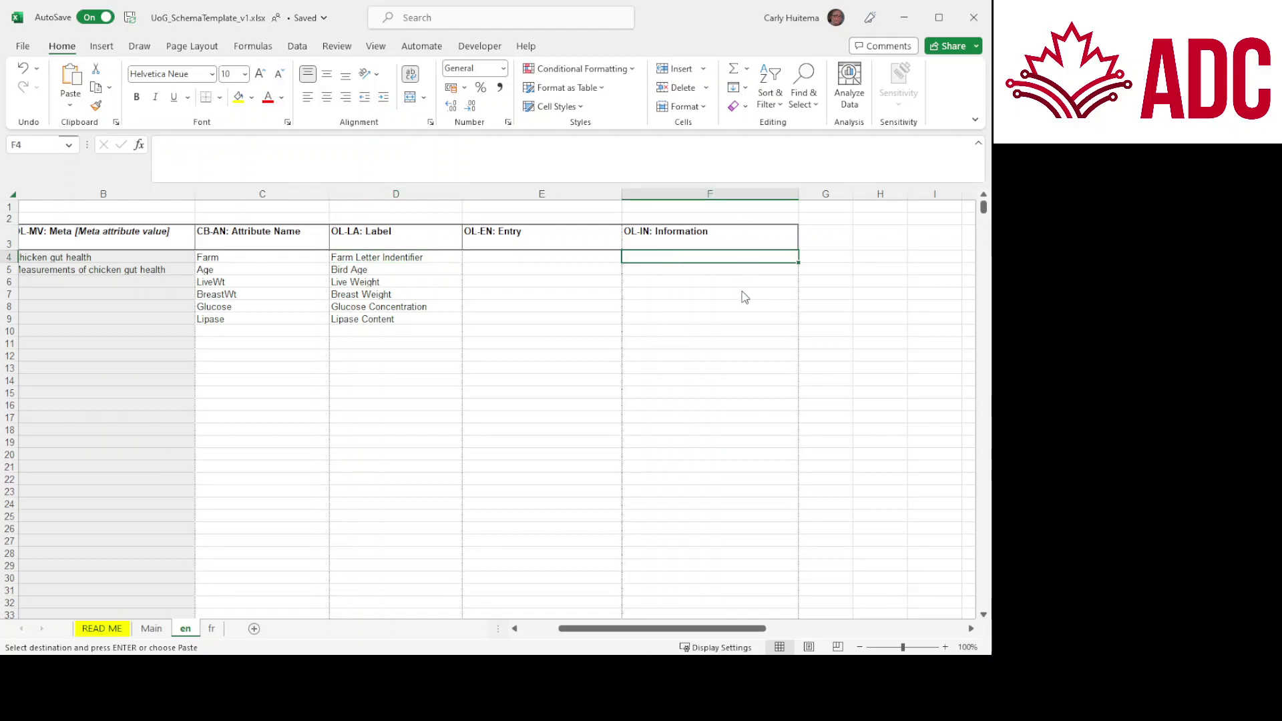
shift+click(735, 321)
text(a letter given to the farm for identification age of bird in days weight in grams at 28 days Breast weight in grams glucose content in mmol/L lipase content in U/L)
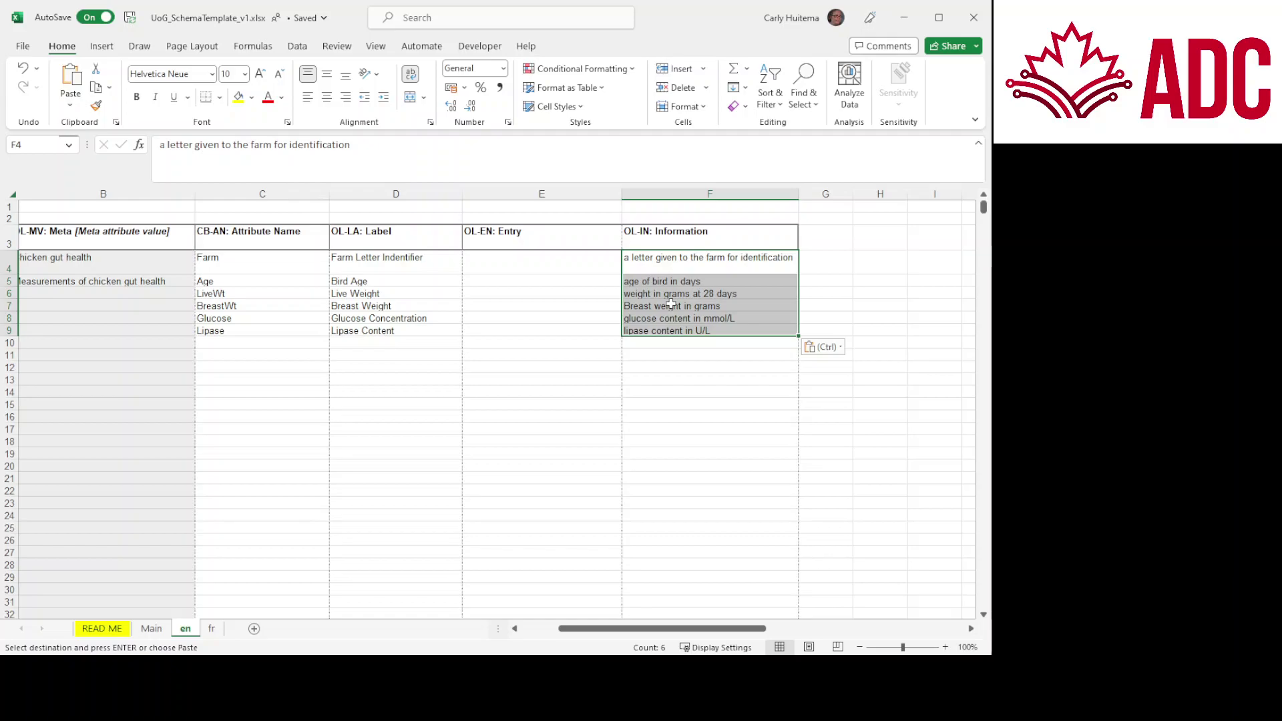
click(671, 305)
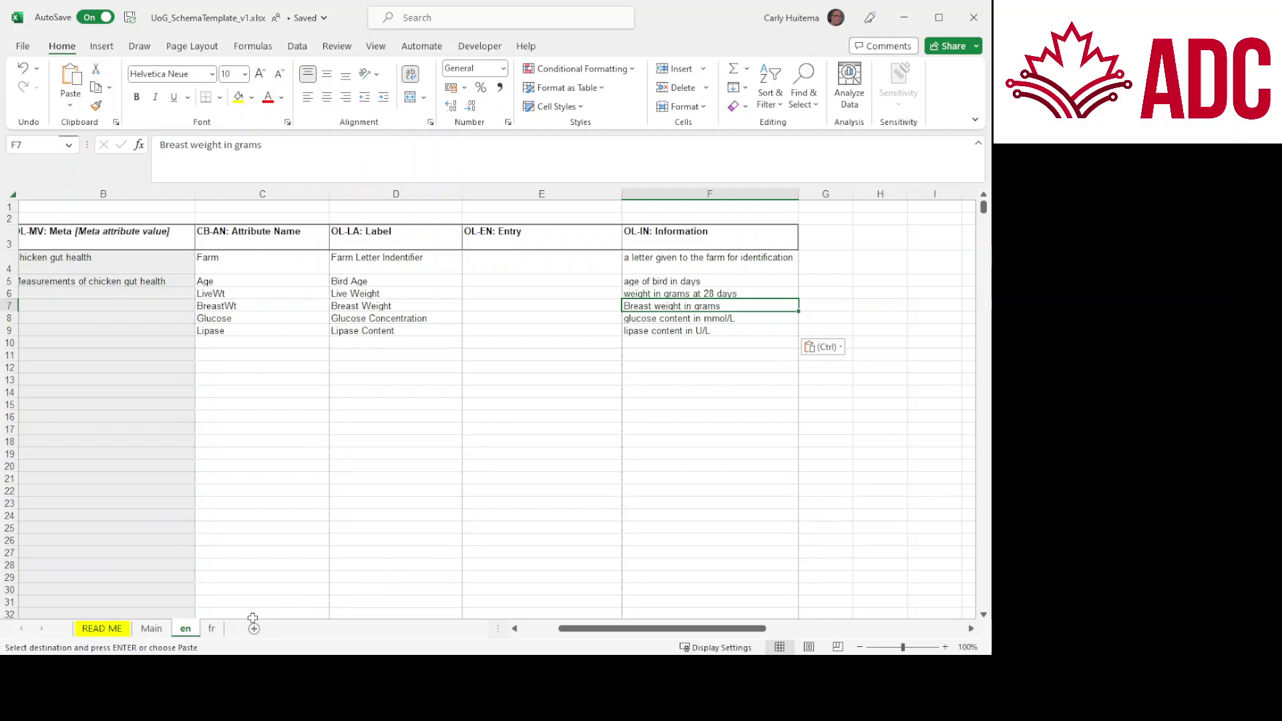
click(212, 629)
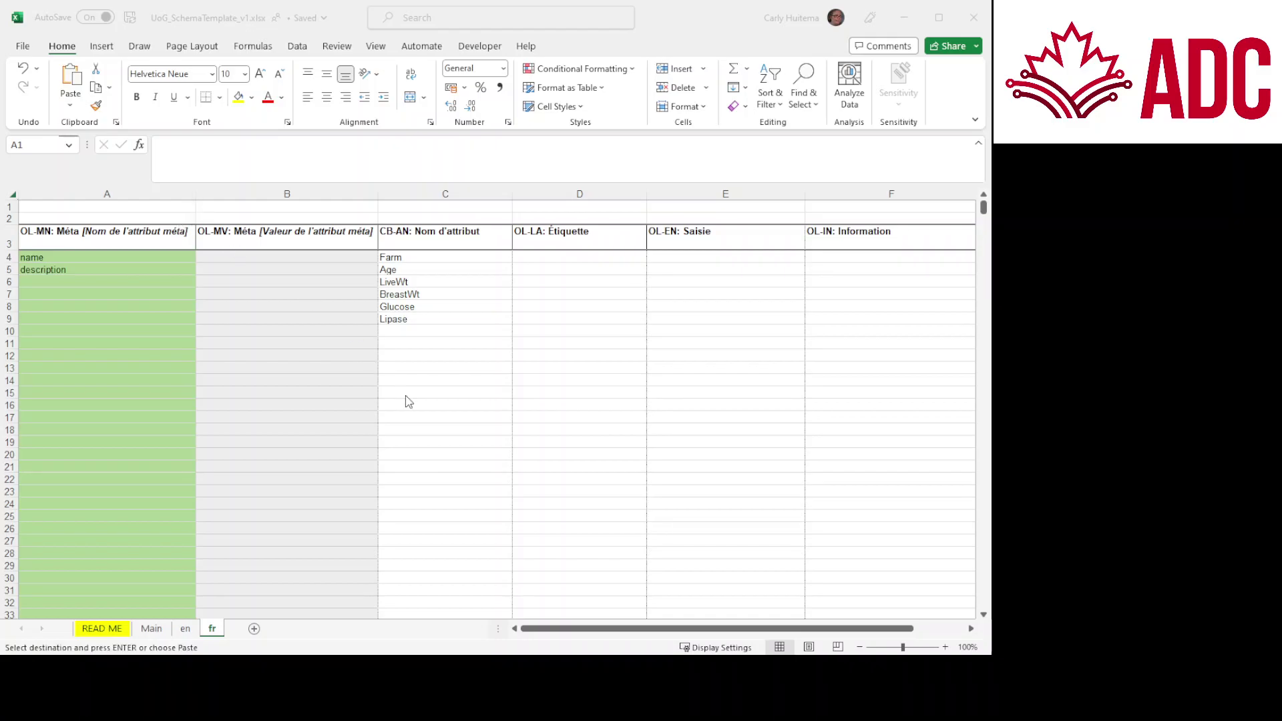
Step: Paste the French labels and descriptions into the fr sheet starting at D4
click(538, 256)
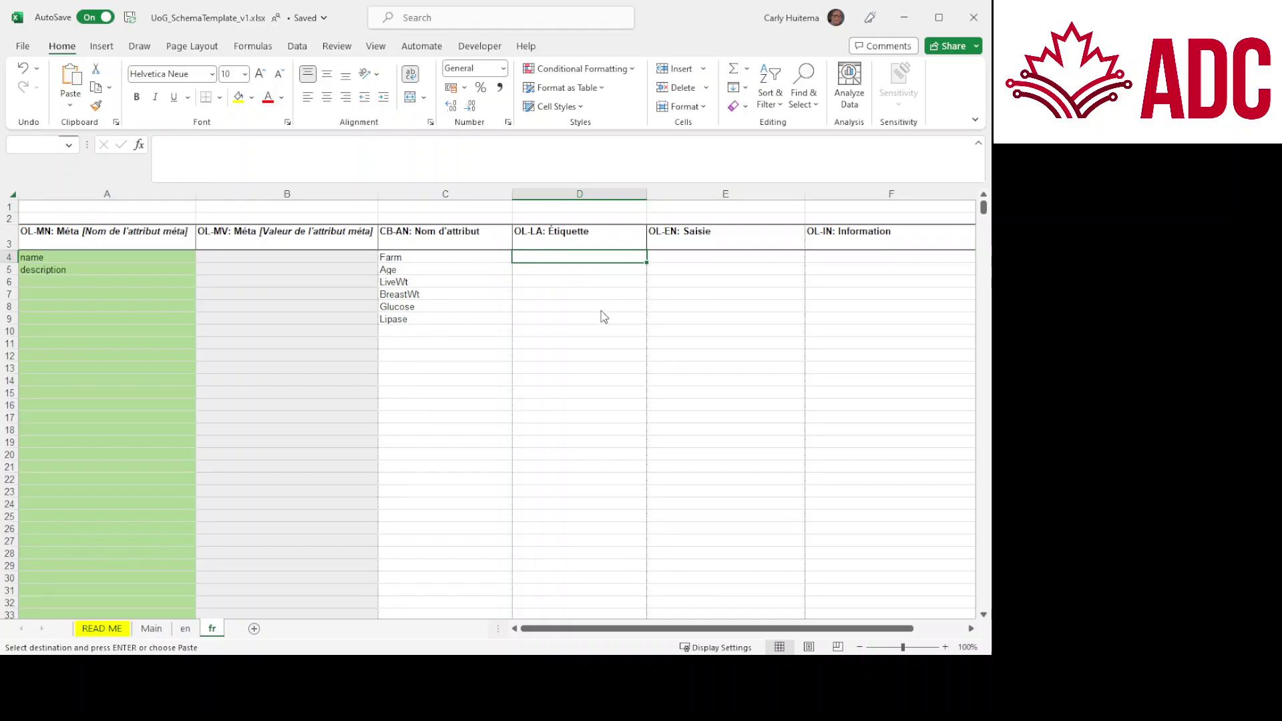
text(Lettre itenditifant la ferme		Letter assignee a chaque ferme pour identification Age de l'animal		Age de l'animal compté en jours Poids vif		Poids vif à 28 jours en gramme Poids de la poitrine		Poids de la poitrine en gramme Concentration de glucose		Concentration de glucose en mmol/L Concentration de lipase		Concentration de glucose en U/L)
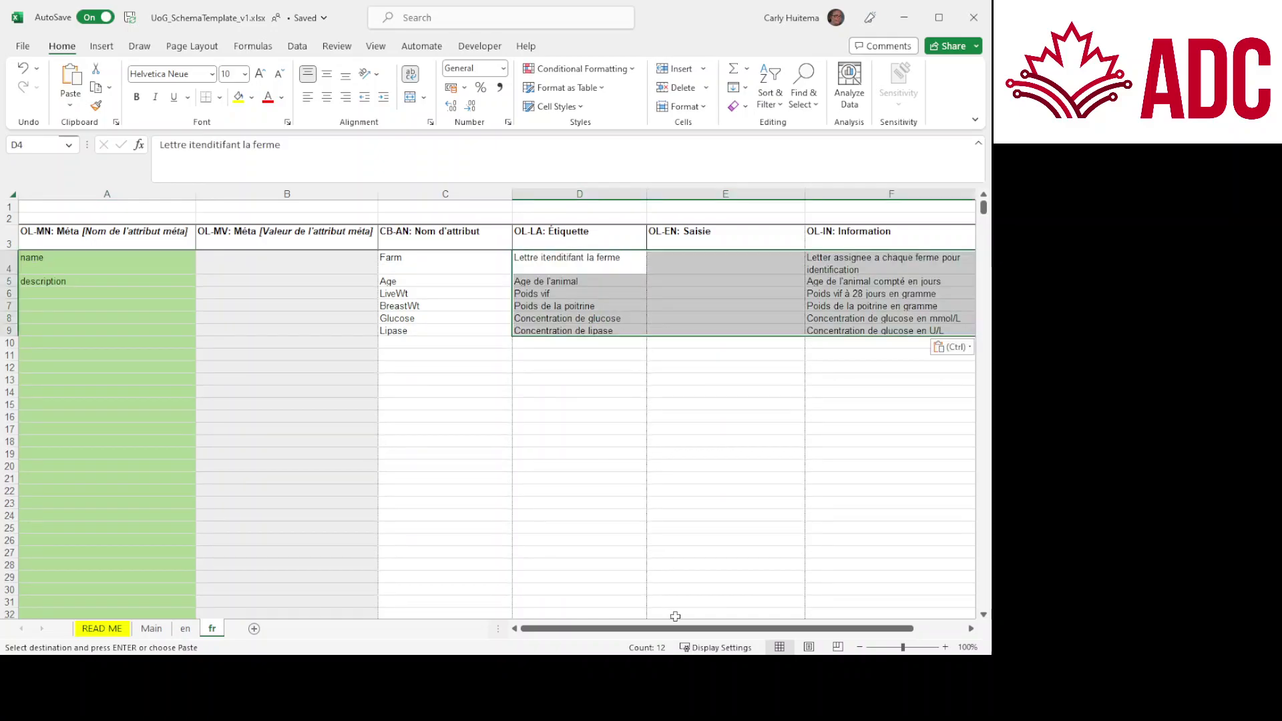
drag(679, 628, 736, 632)
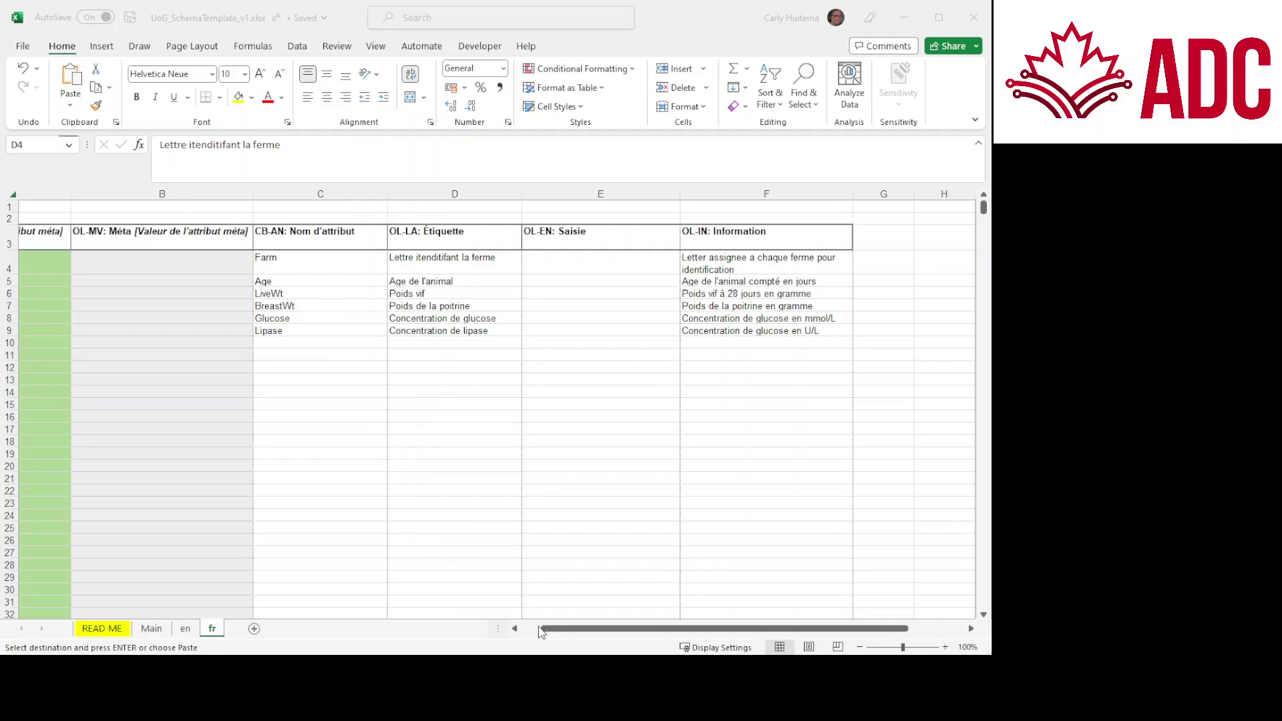
Step: Paste French schema name 'santée intestinale des poulets' and its description into B4, then return to READ ME
click(529, 627)
click(308, 257)
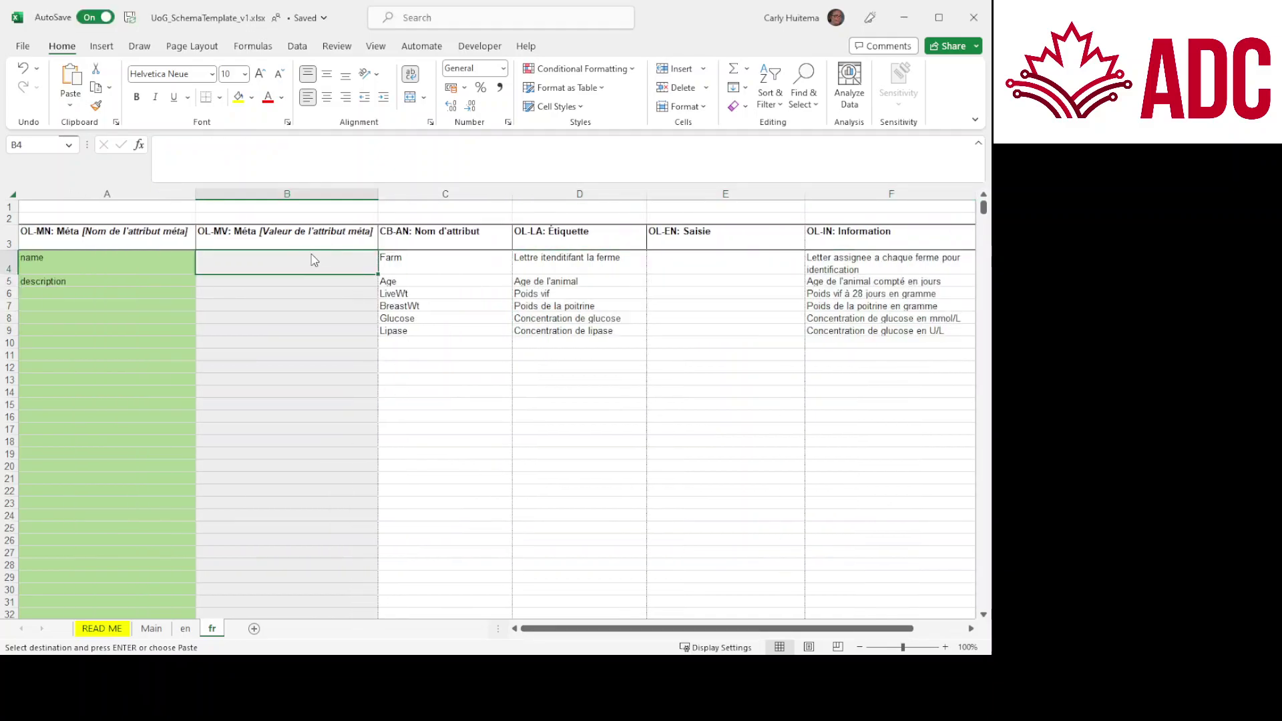
text(santée intestinale des poulets Mesures de la santée intestinale des poulets)
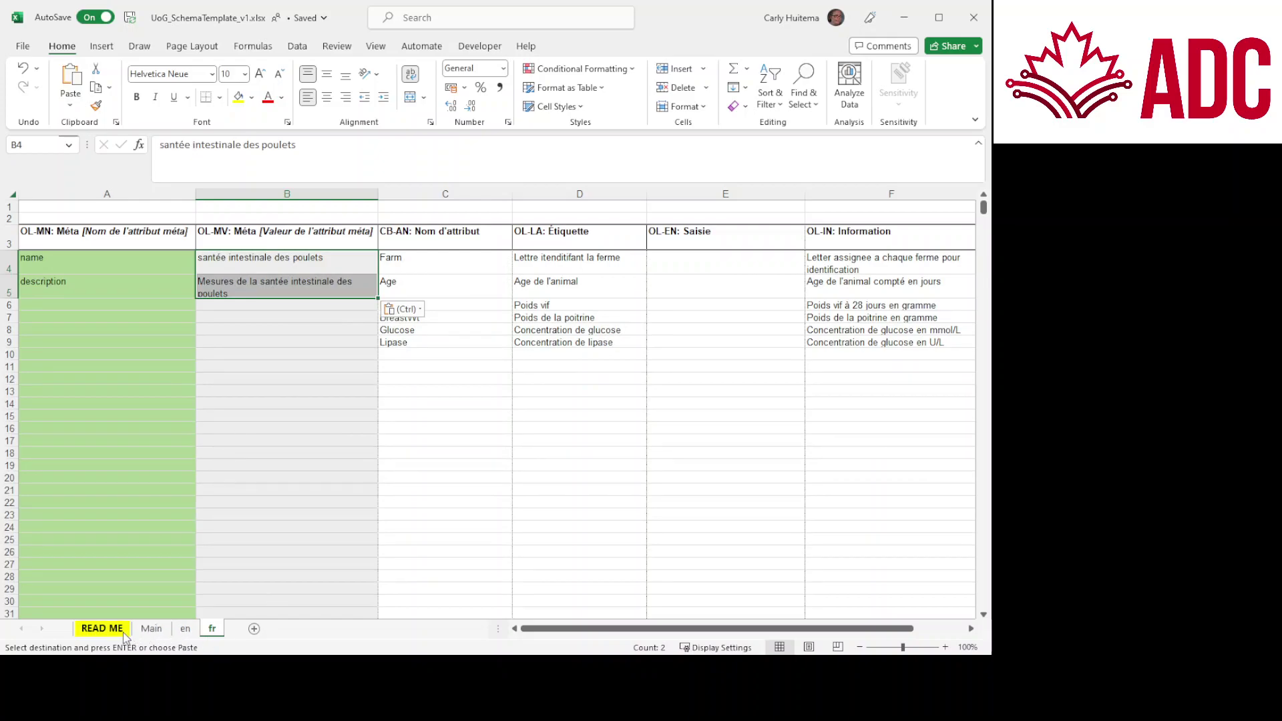
click(102, 629)
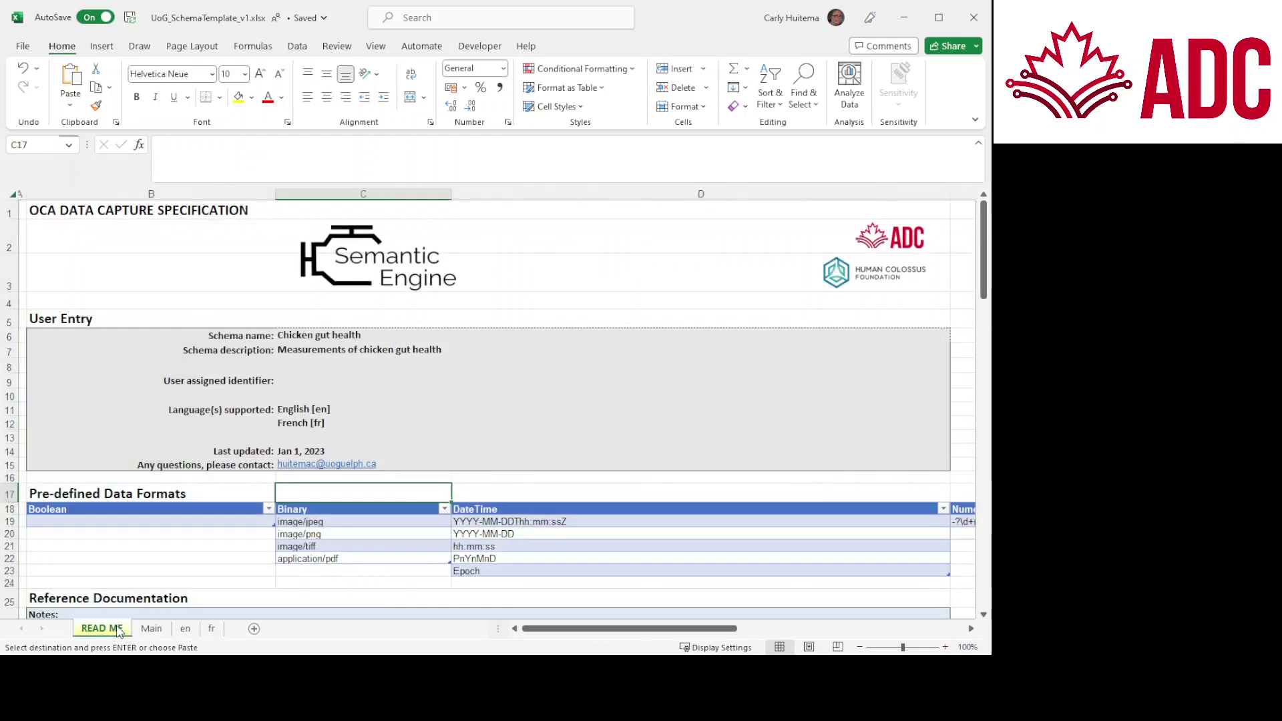